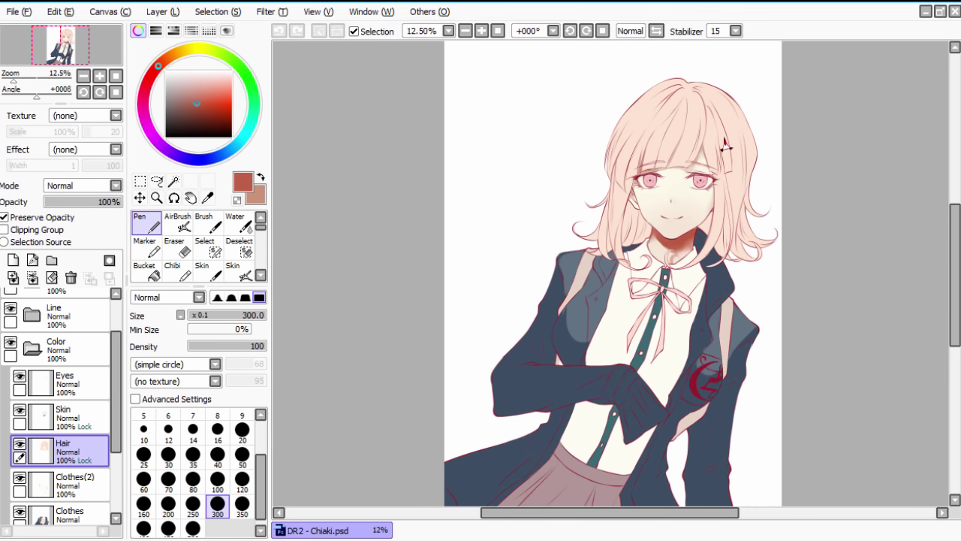
Step: Switch to the web browser and read the definition of cel shading in the Google search results
click(139, 490)
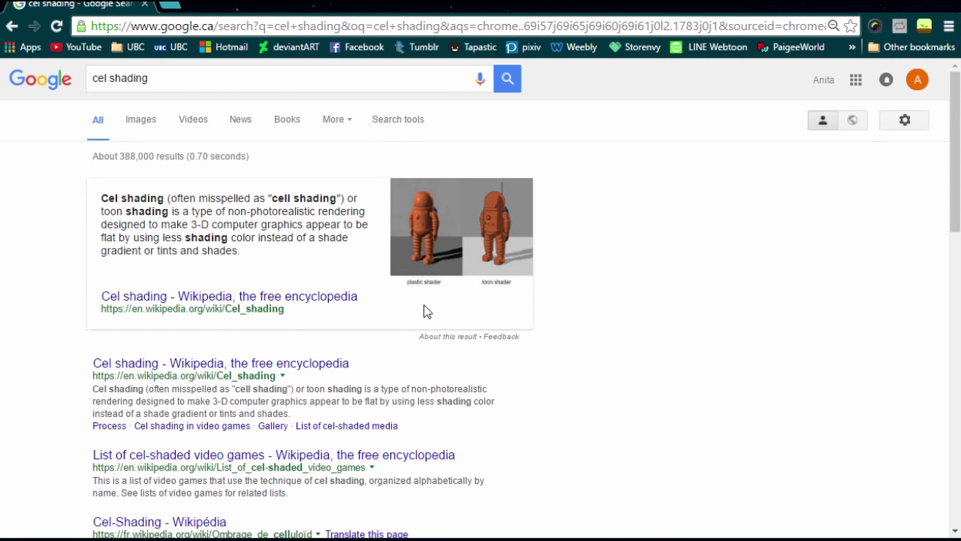
mouse_move(102, 197)
mouse_down()
mouse_move(339, 196)
mouse_move(314, 211)
mouse_move(363, 211)
mouse_move(359, 223)
mouse_move(185, 237)
mouse_move(246, 237)
mouse_move(241, 253)
mouse_up()
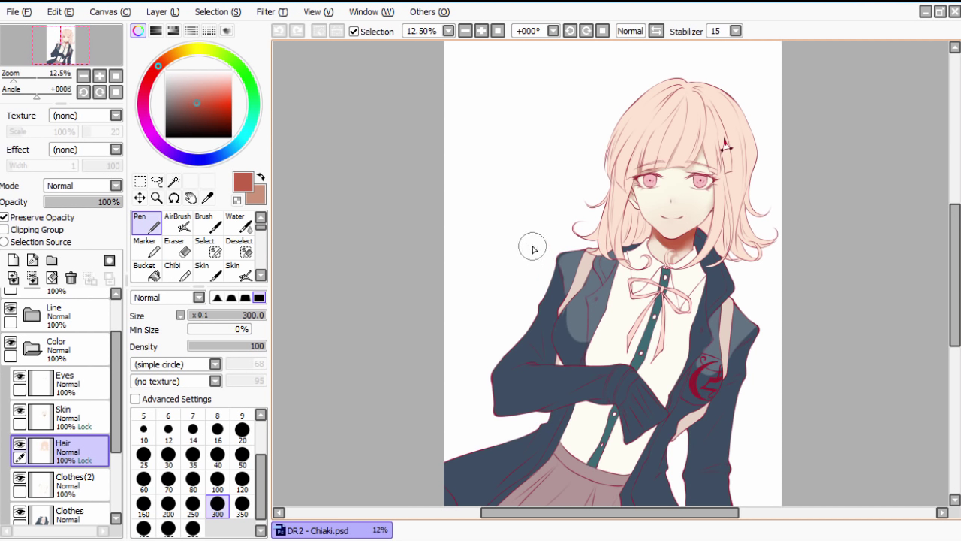
Step: Return to PaintTool SAI and examine the Line and Color folders and the Hair layer by toggling their visibility
scroll(75, 338, up, 1)
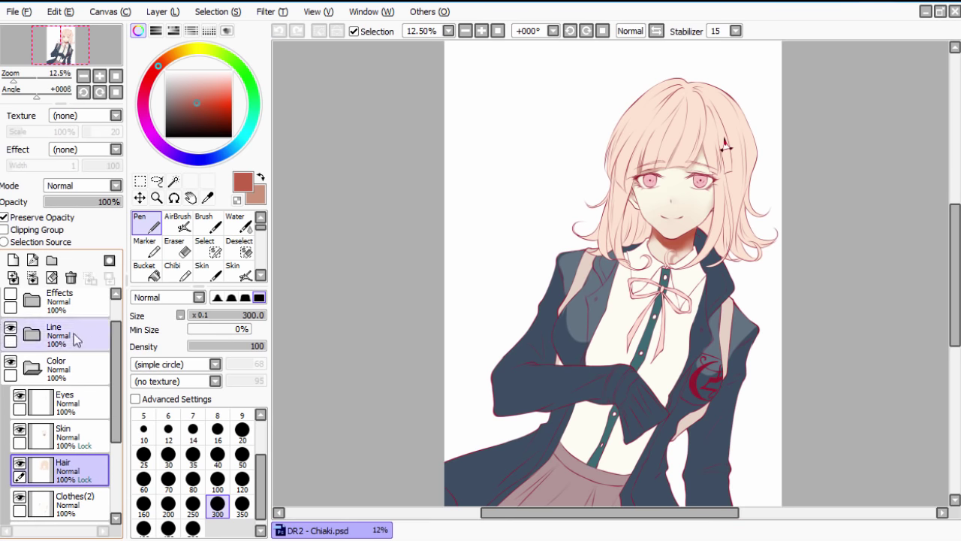
click(10, 329)
click(10, 328)
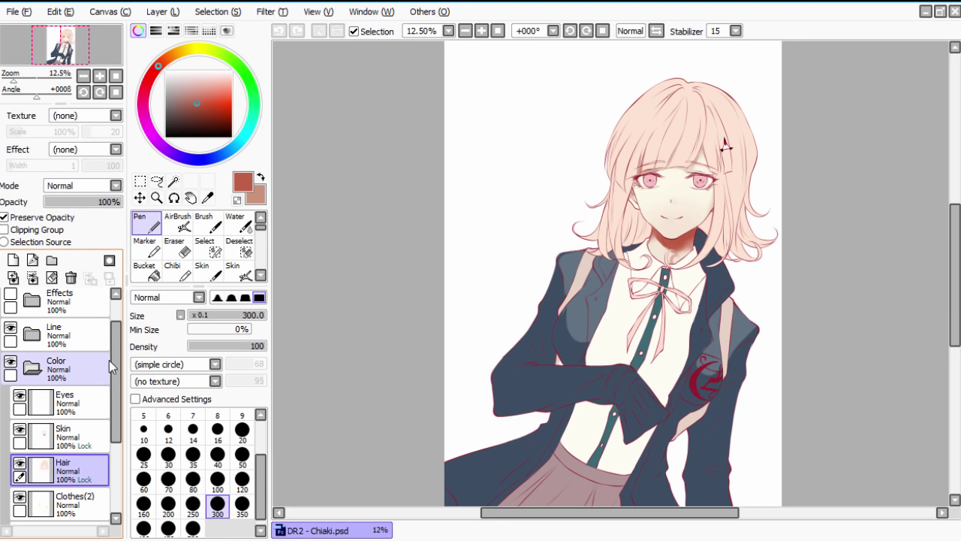
drag(115, 359, 116, 400)
click(32, 307)
click(12, 300)
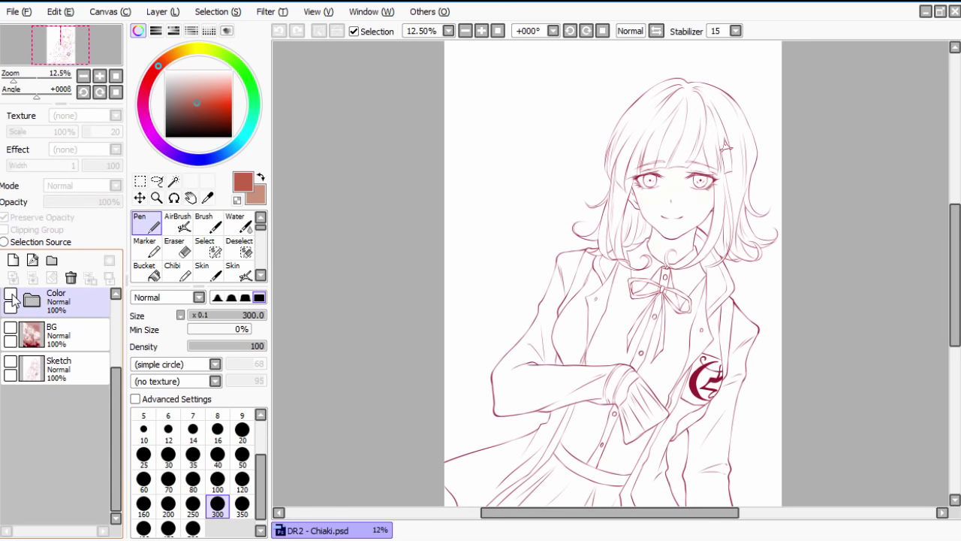
click(12, 295)
click(32, 300)
click(20, 394)
click(20, 394)
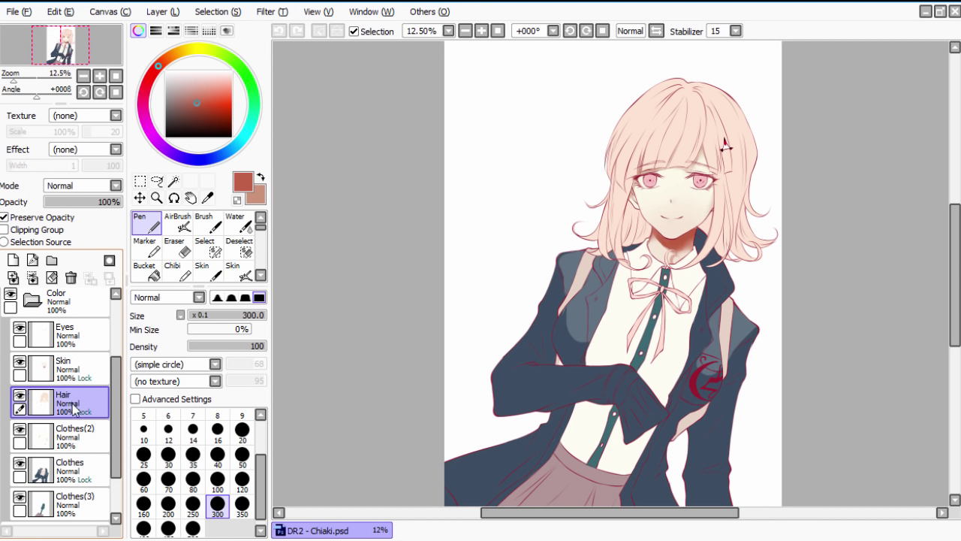
Step: Airbrush a salmon-red gradient onto the lower ends of the hair on the Hair layer, with opacity preserved and brush size 500
click(36, 223)
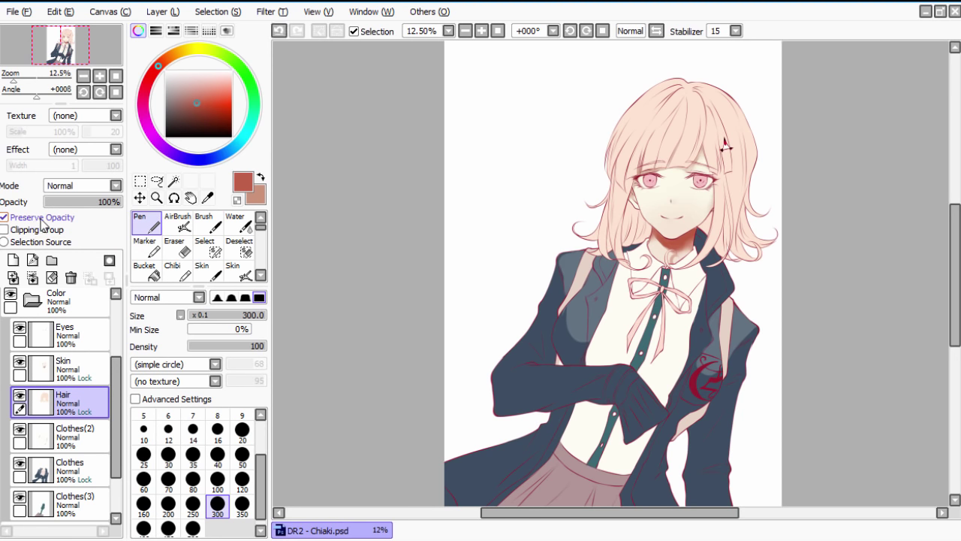
scroll(559, 199, up, 2)
drag(560, 199, 570, 296)
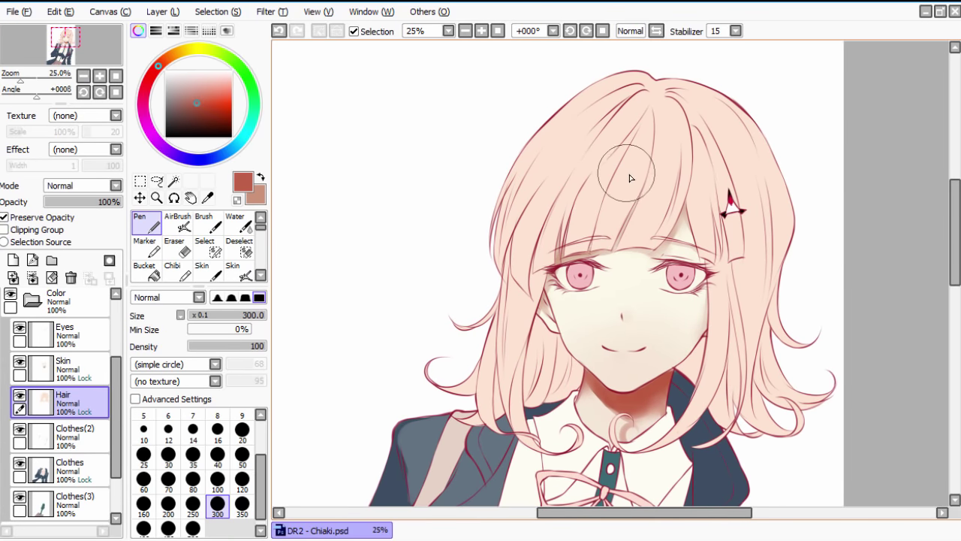
right_click(622, 183)
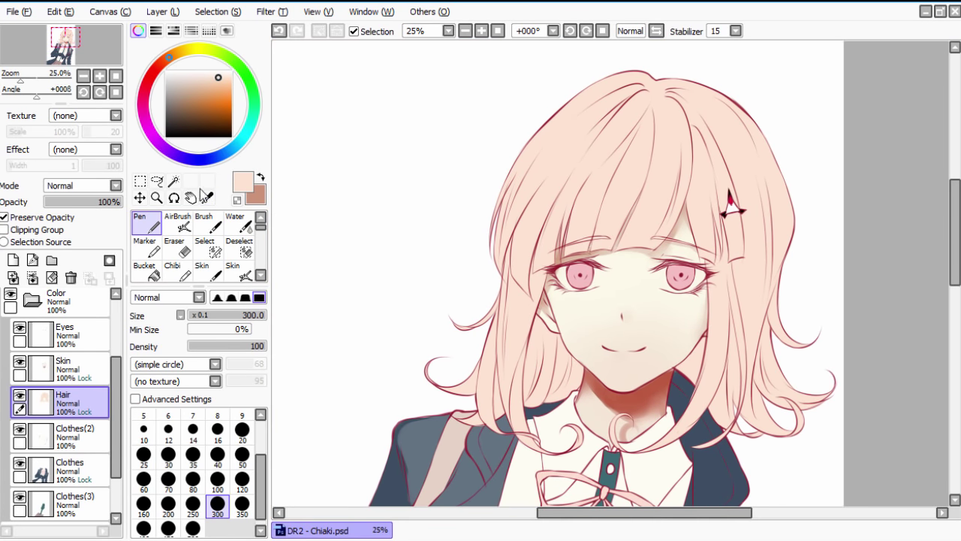
click(178, 222)
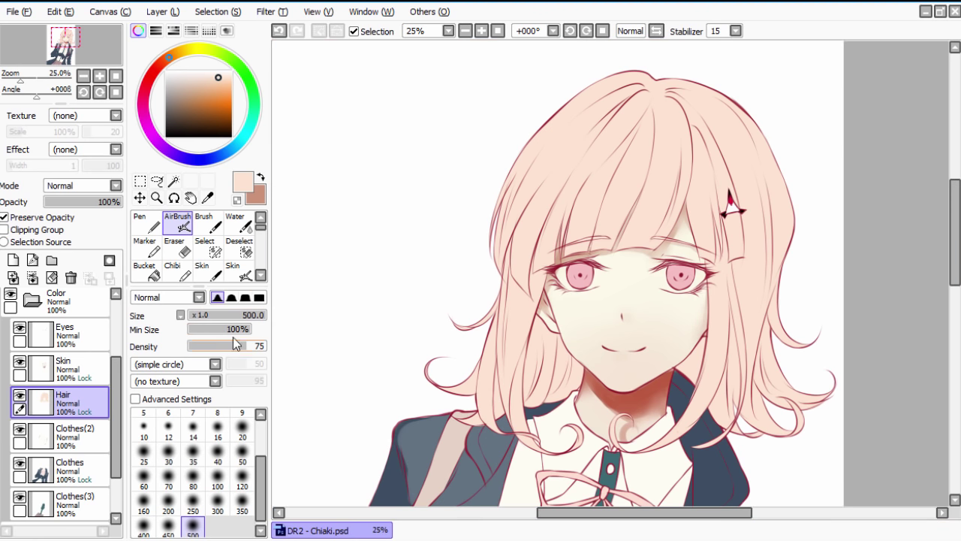
drag(167, 70, 156, 74)
drag(221, 91, 220, 95)
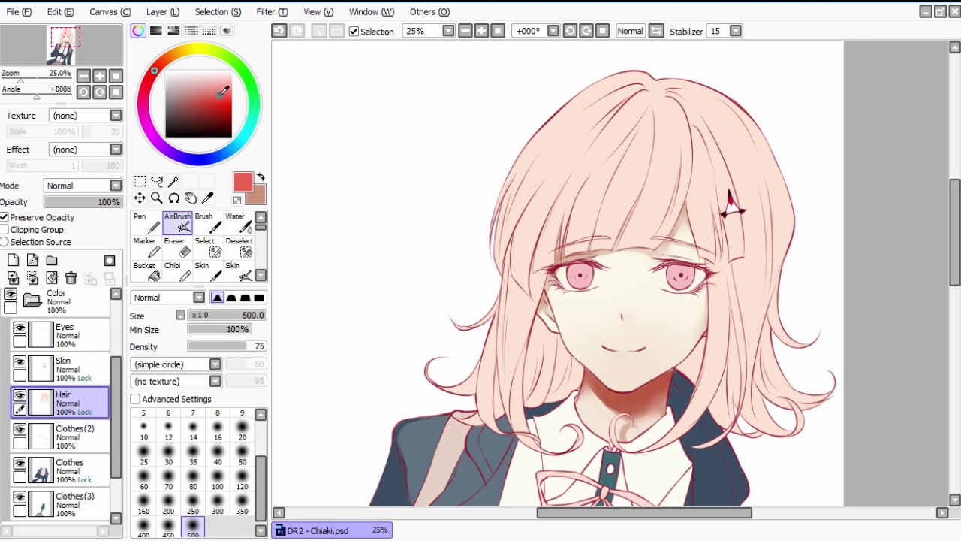
click(159, 65)
click(193, 504)
click(193, 528)
mouse_move(484, 428)
mouse_down()
mouse_move(558, 399)
mouse_move(464, 378)
mouse_up()
mouse_move(574, 441)
mouse_down()
mouse_move(694, 452)
mouse_move(818, 431)
mouse_move(755, 438)
mouse_move(816, 426)
mouse_move(710, 409)
mouse_up()
drag(753, 458, 754, 357)
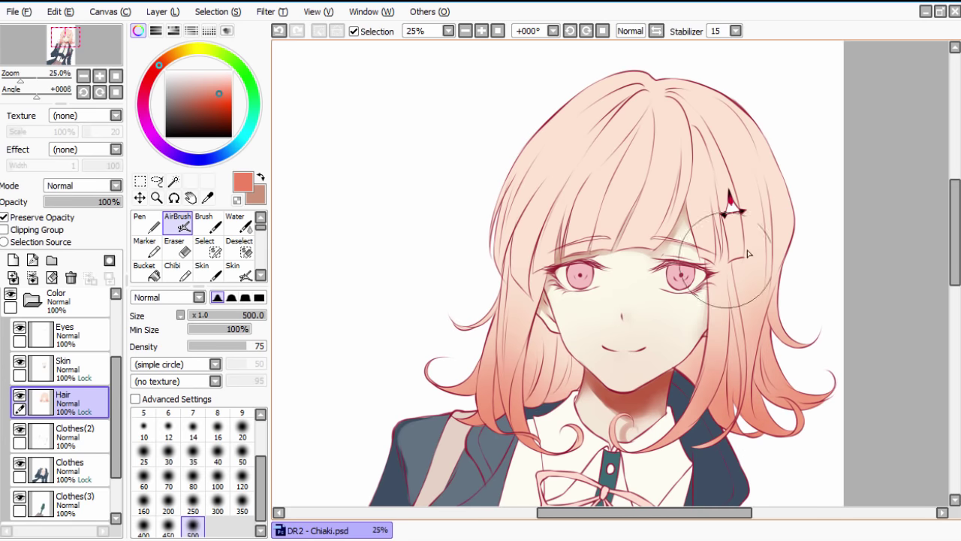
Step: Airbrush a soft near-white highlight over the crown of the hair
right_click(757, 231)
click(220, 72)
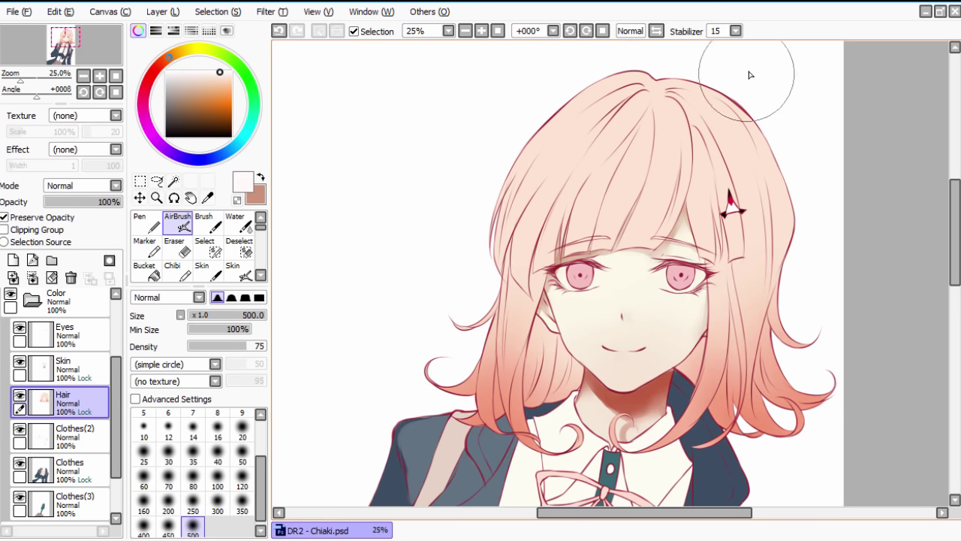
mouse_move(751, 75)
mouse_down()
mouse_move(601, 67)
mouse_move(682, 80)
mouse_move(640, 93)
mouse_move(694, 63)
mouse_move(691, 76)
mouse_move(754, 111)
mouse_move(746, 95)
mouse_move(676, 72)
mouse_up()
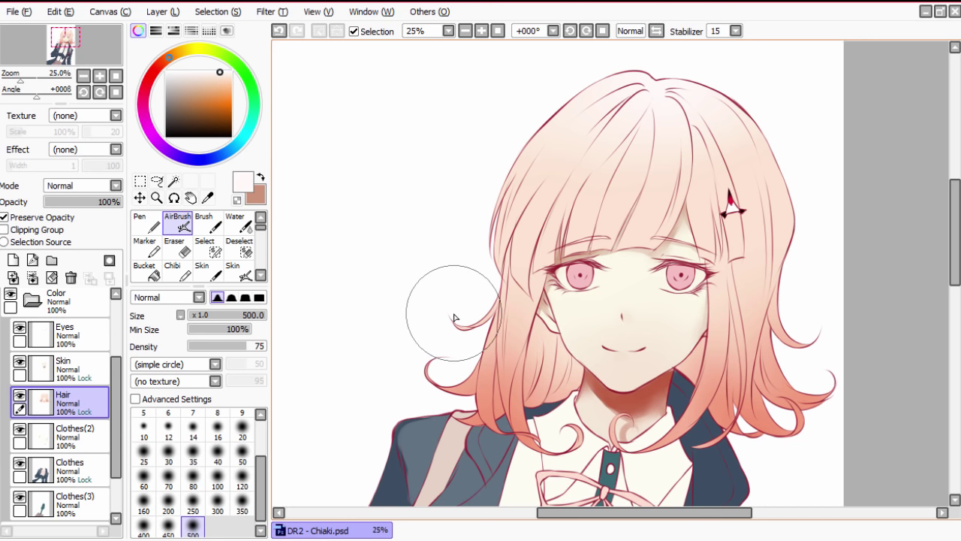
Step: Add a new layer directly above the Hair layer and name it Shading
drag(116, 397, 114, 415)
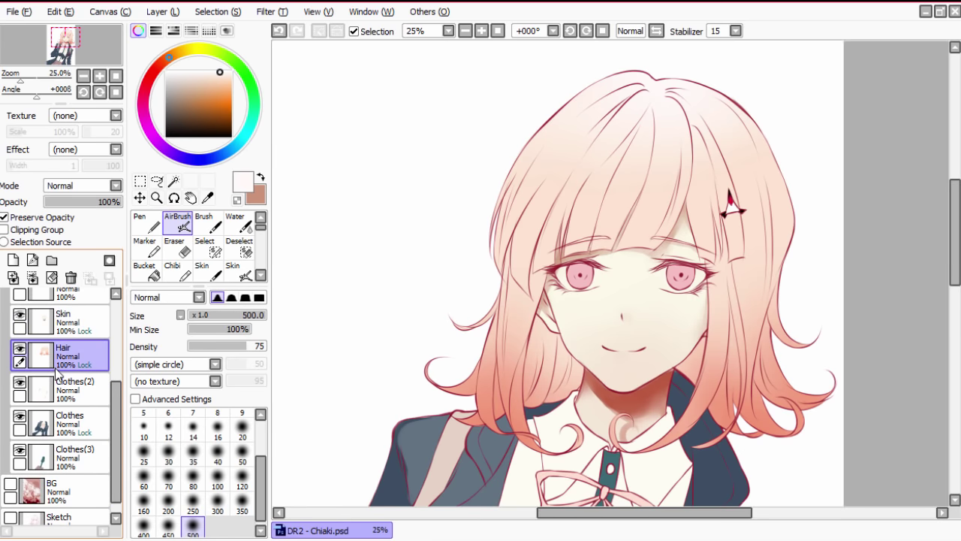
click(13, 260)
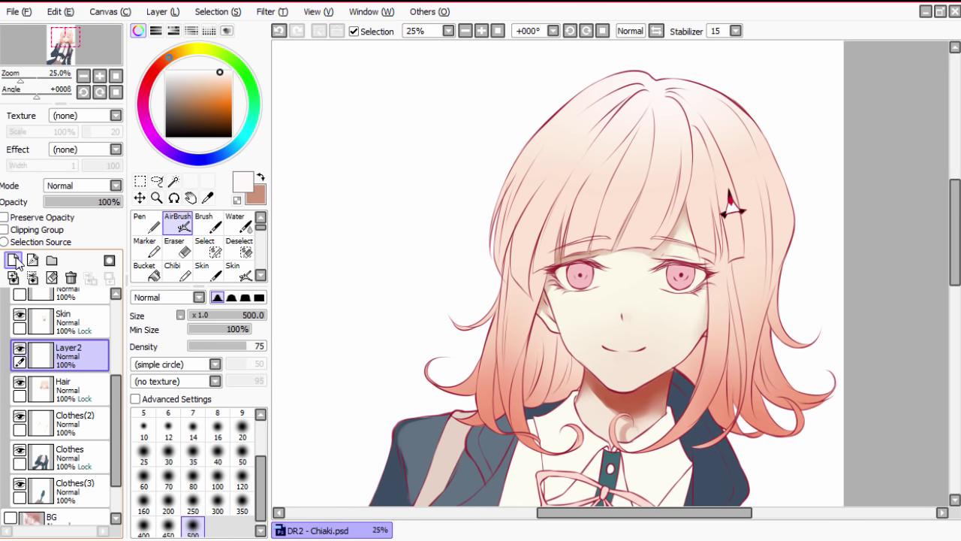
double_click(75, 350)
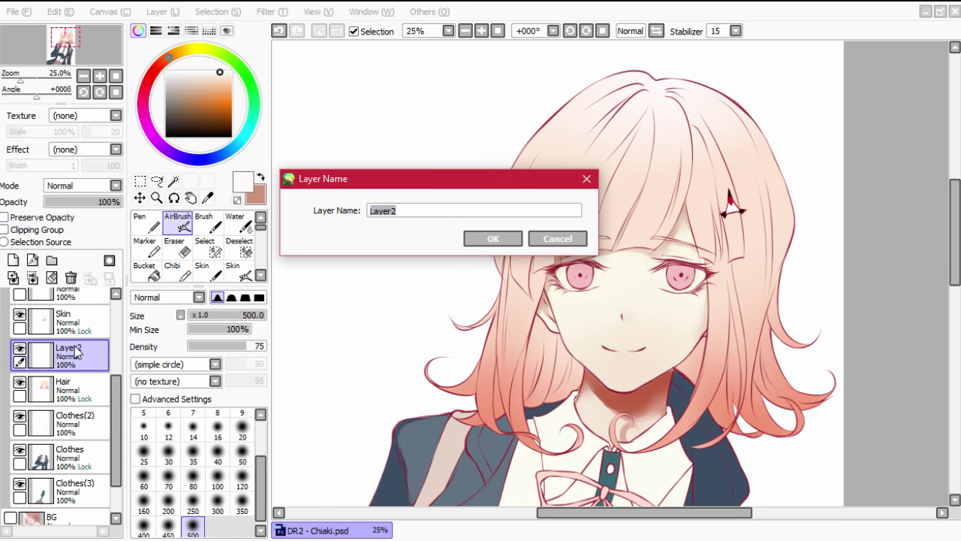
text(1)
key(Return)
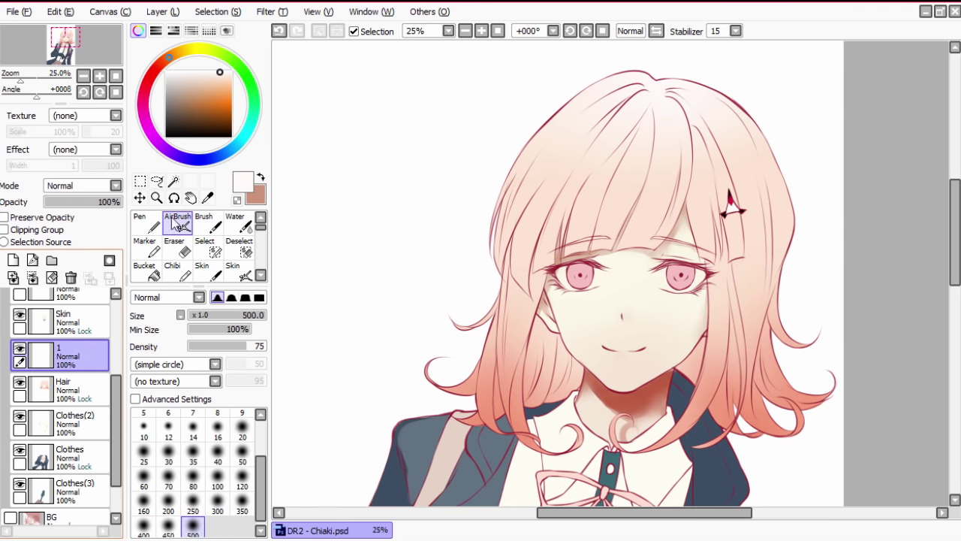
double_click(73, 350)
text(S)
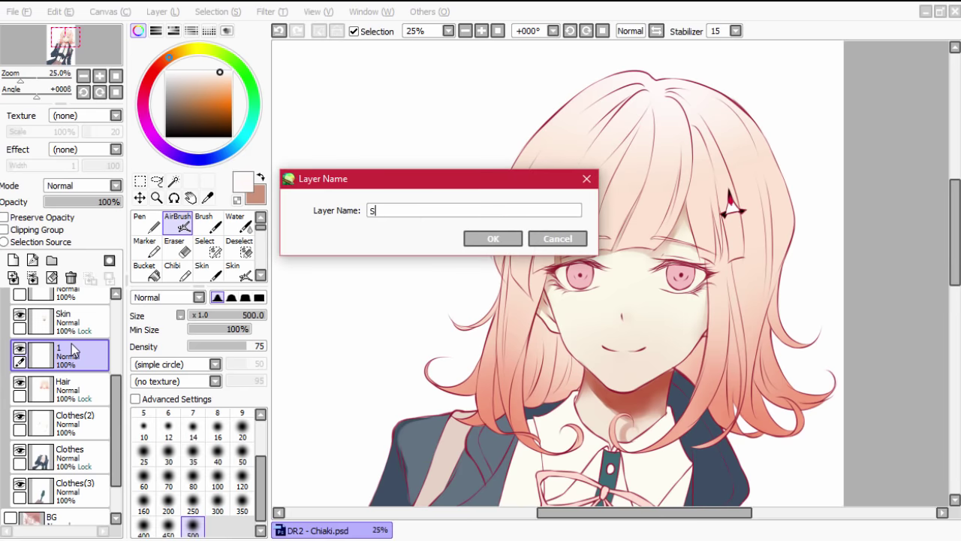
text(hading)
key(Return)
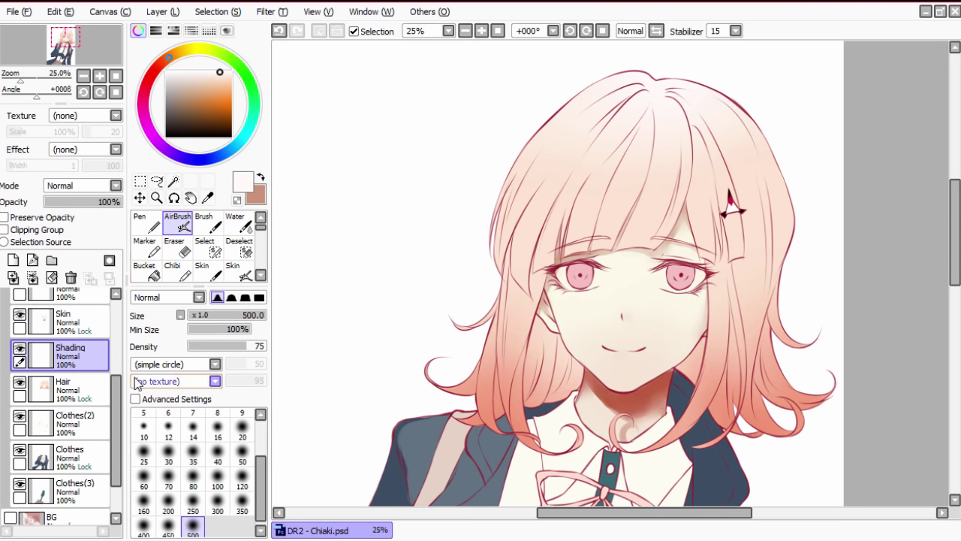
Step: Set the Shading layer's blending mode to Multiply and clip it to the Hair layer
click(97, 192)
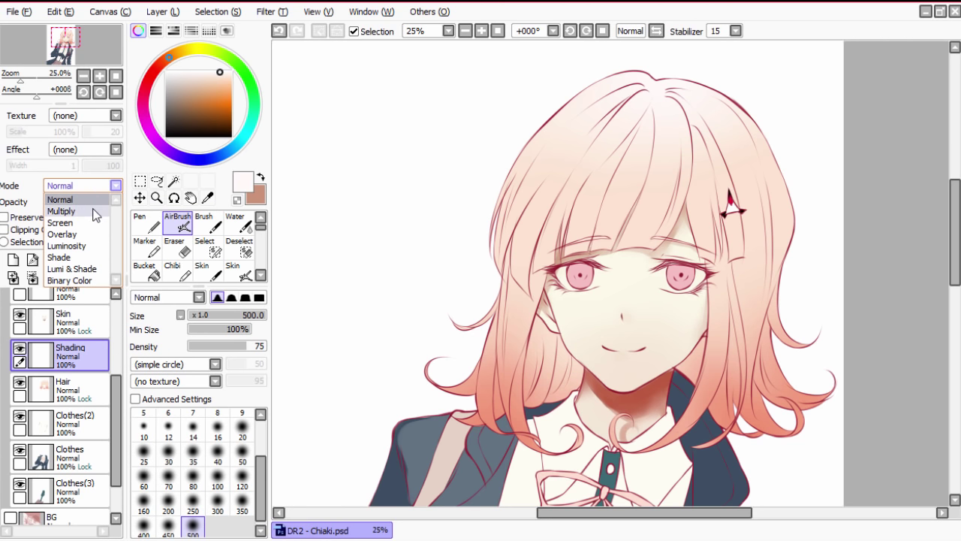
click(68, 212)
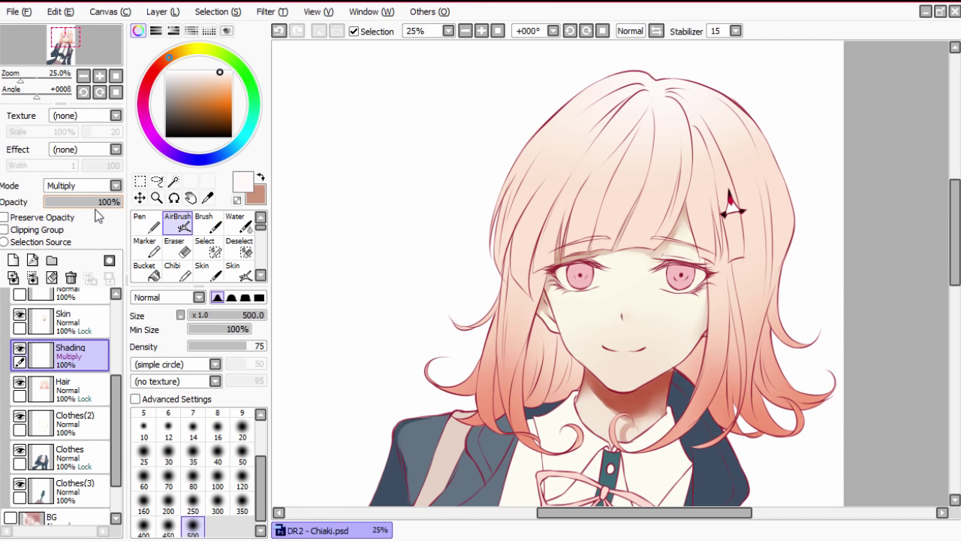
click(59, 232)
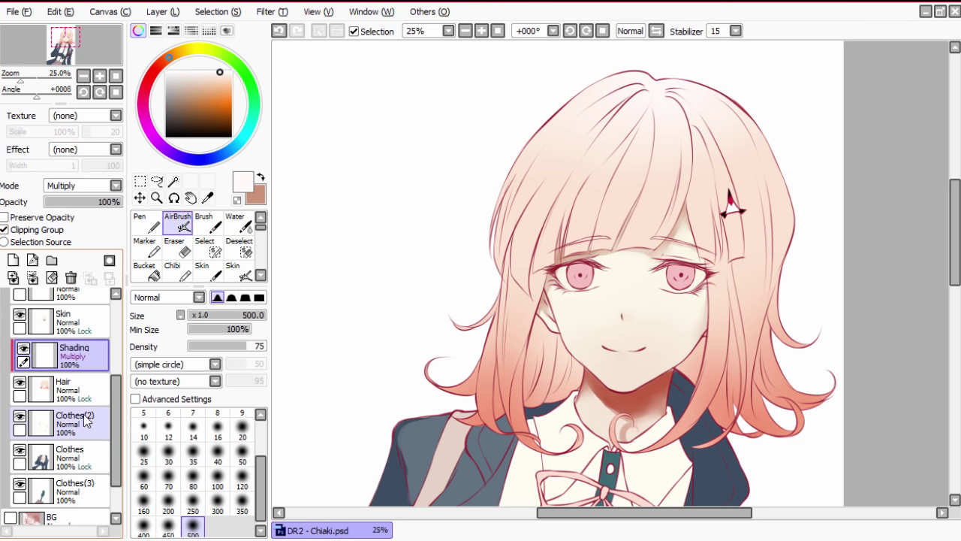
Step: Try a zigzag brown Pen stroke across the hair on the clipped Shading layer, and undo it
click(147, 224)
click(261, 178)
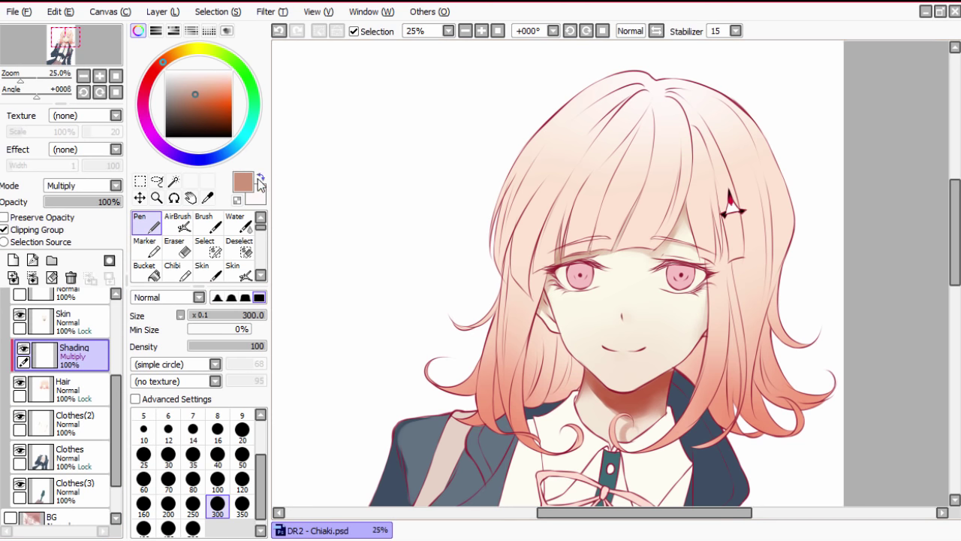
mouse_move(587, 142)
mouse_down()
mouse_move(363, 294)
mouse_move(706, 231)
mouse_move(736, 348)
mouse_move(777, 440)
mouse_up()
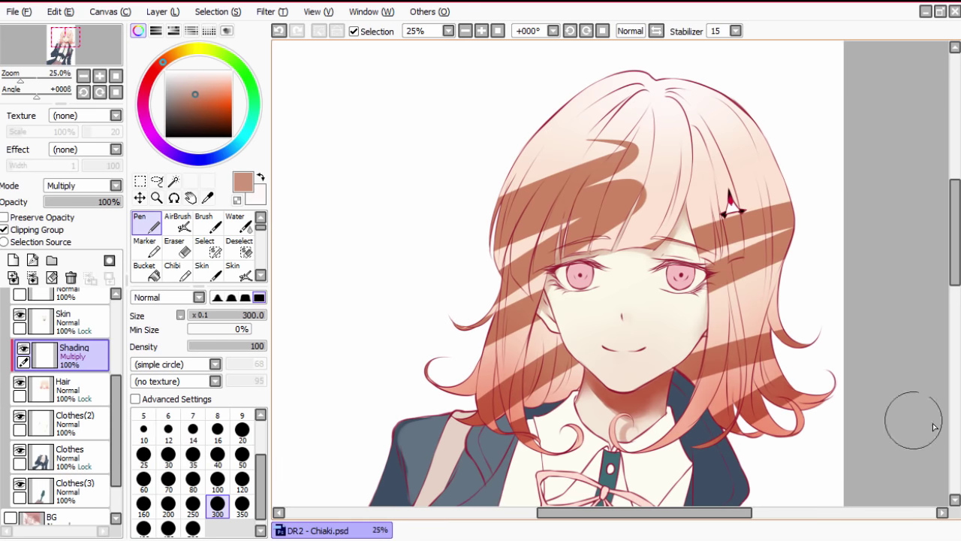
key(ctrl+z)
key(ctrl+z)
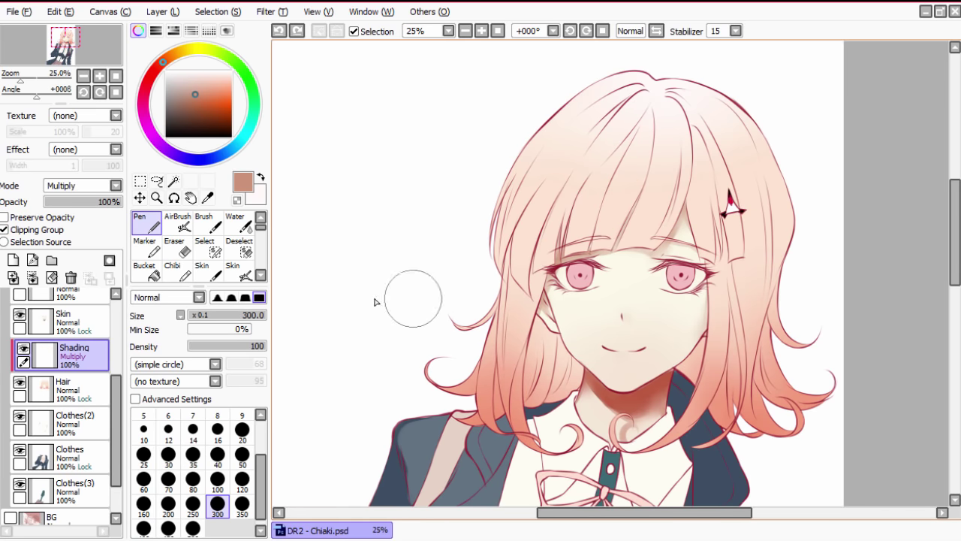
Step: Choose the Brush tool for the shading and set its blending to 23
drag(526, 326, 500, 318)
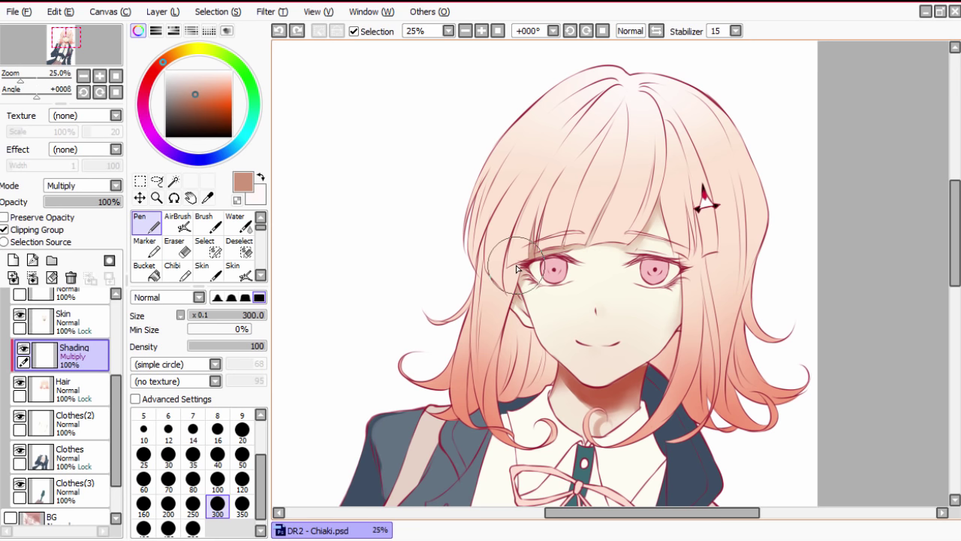
click(205, 222)
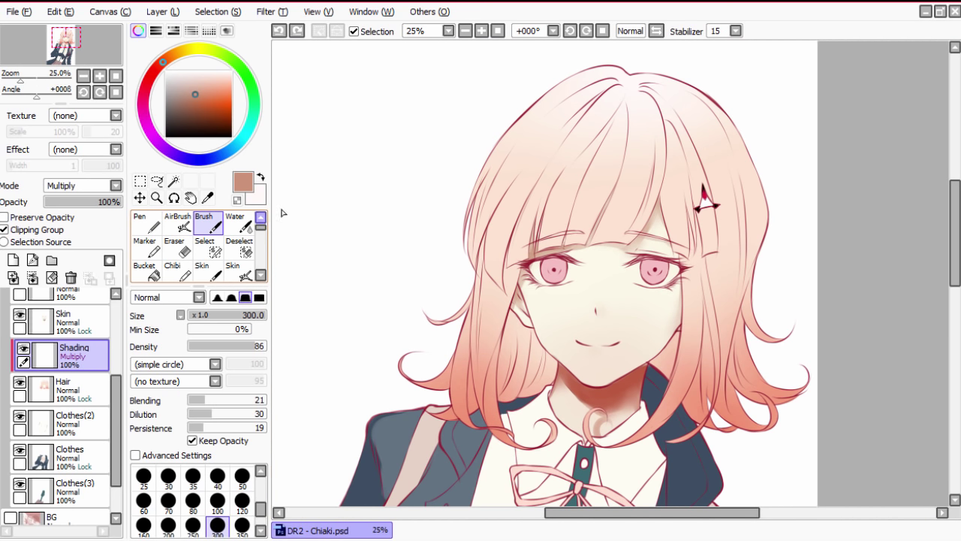
drag(611, 306, 604, 311)
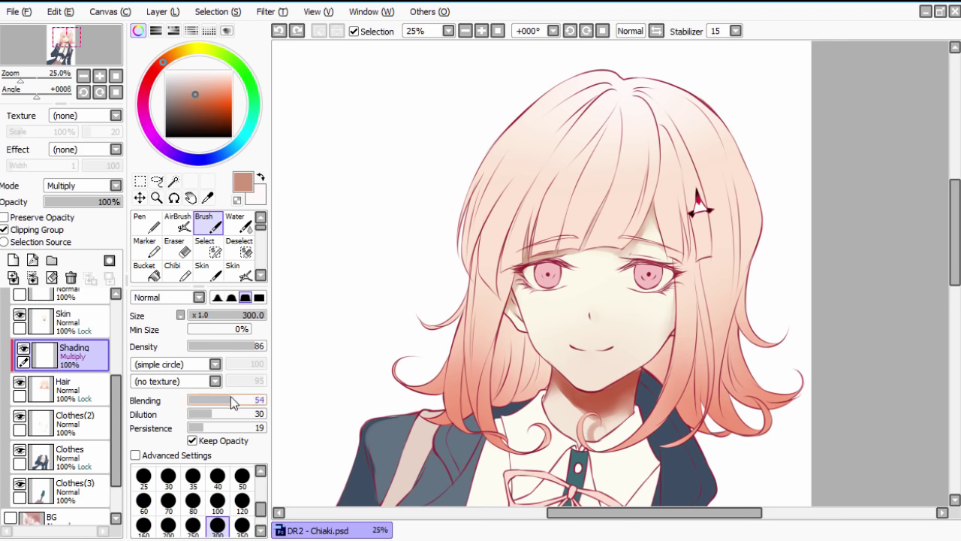
click(206, 399)
Step: Sample the hair's base color, shift it to a darker, redder pink for shading, and set the brush size to 50
alt+click(612, 174)
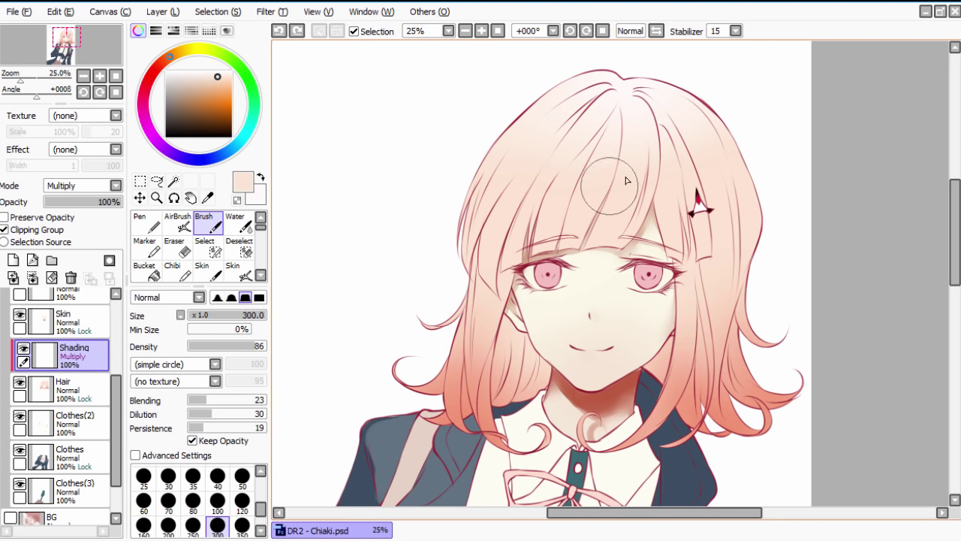
alt+click(721, 275)
drag(618, 298, 609, 298)
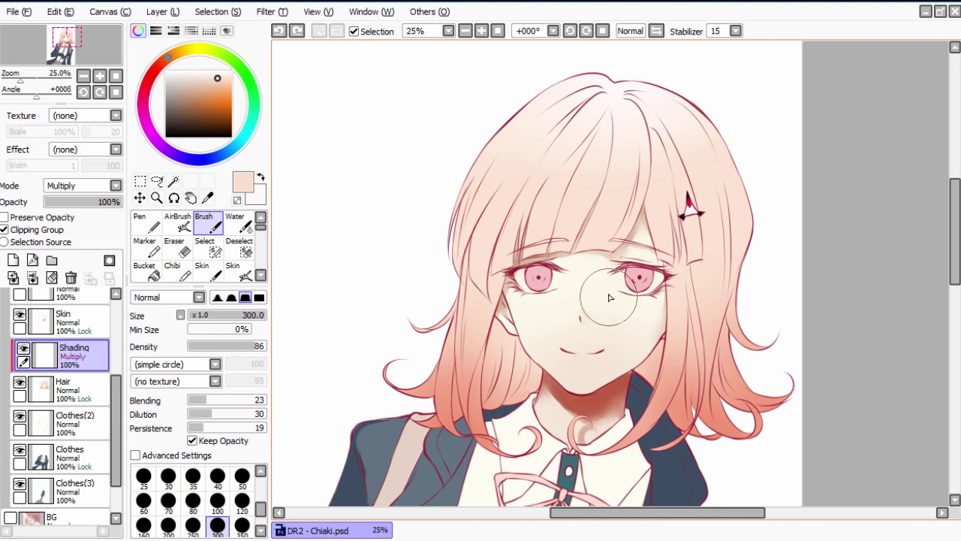
click(162, 66)
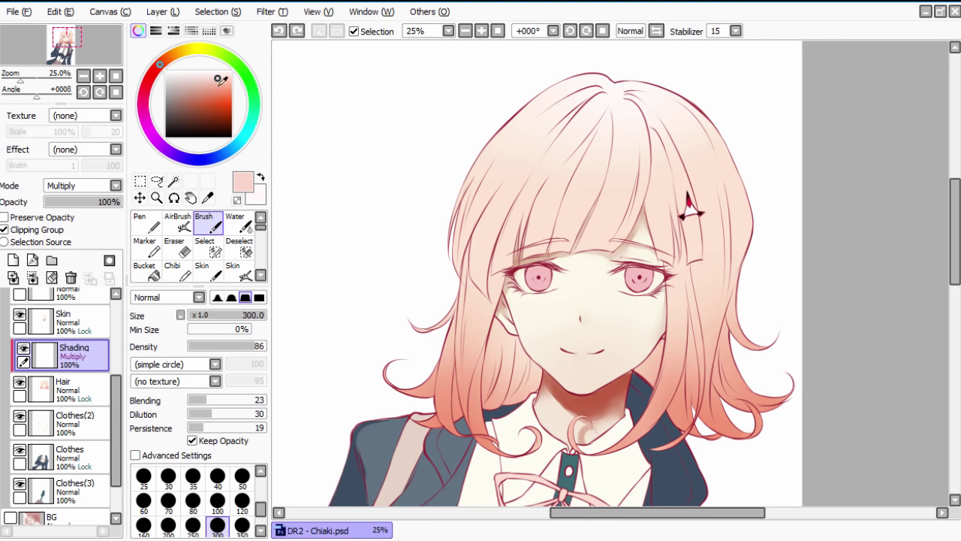
drag(218, 78, 210, 85)
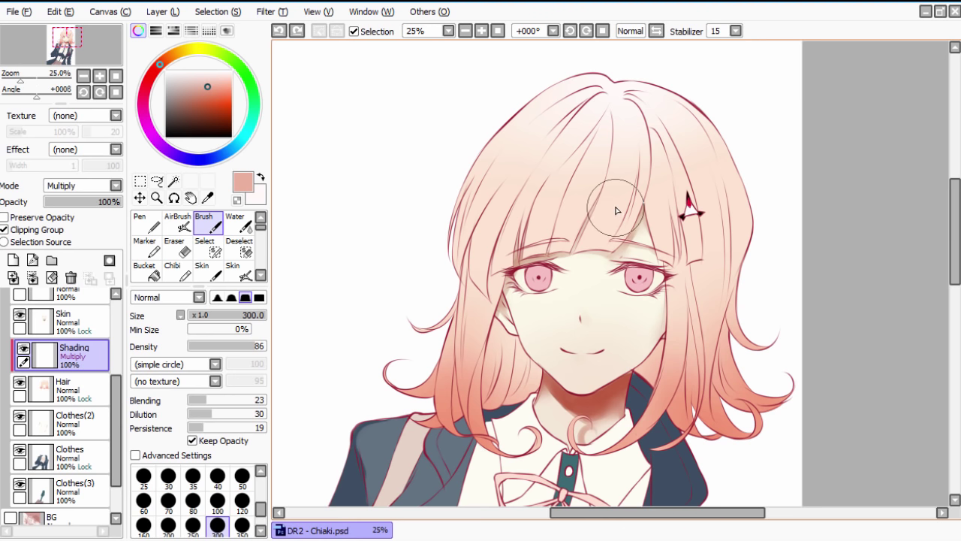
click(242, 501)
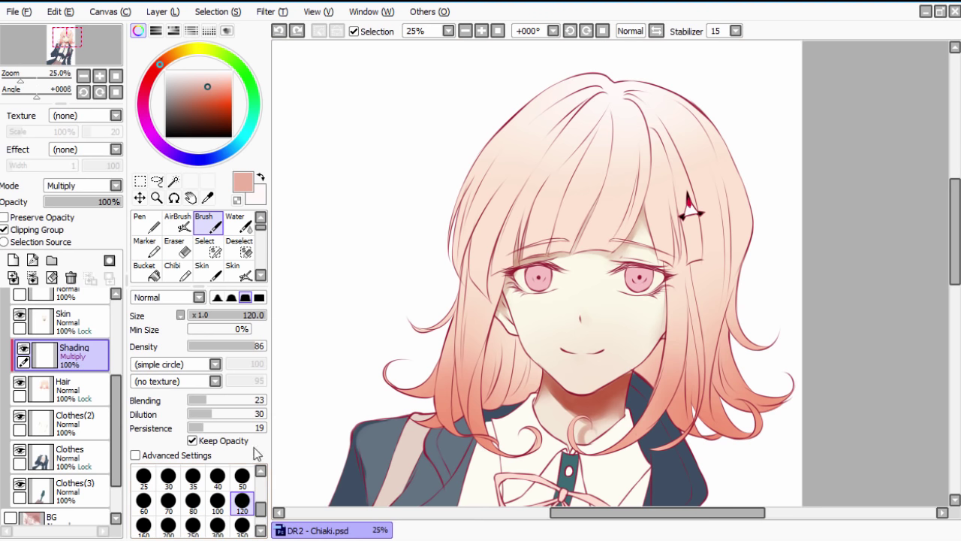
click(241, 476)
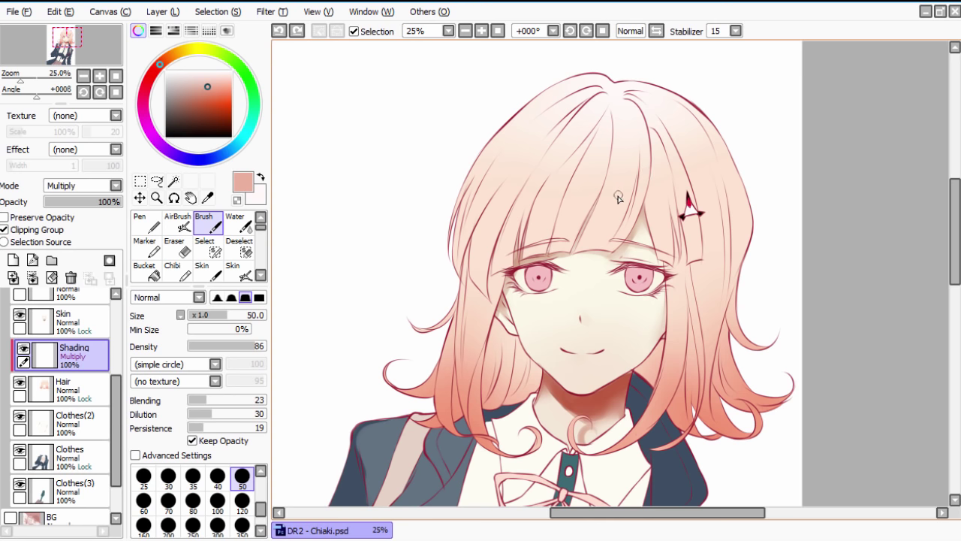
Step: Paint thin darker strands fanning out from the parting into the fringe on the Shading layer
key(Tab)
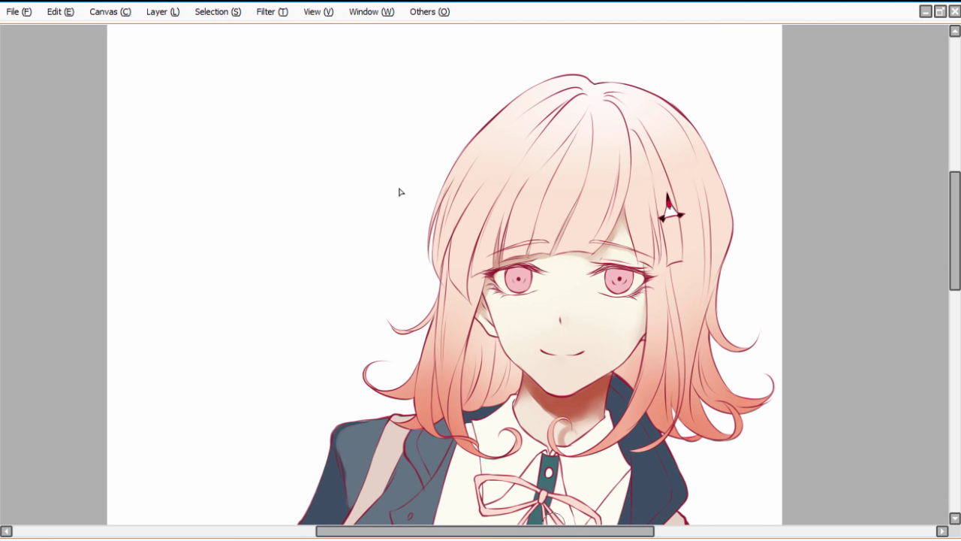
mouse_move(563, 105)
mouse_down()
mouse_move(520, 150)
mouse_move(464, 267)
mouse_up()
key(ctrl+z)
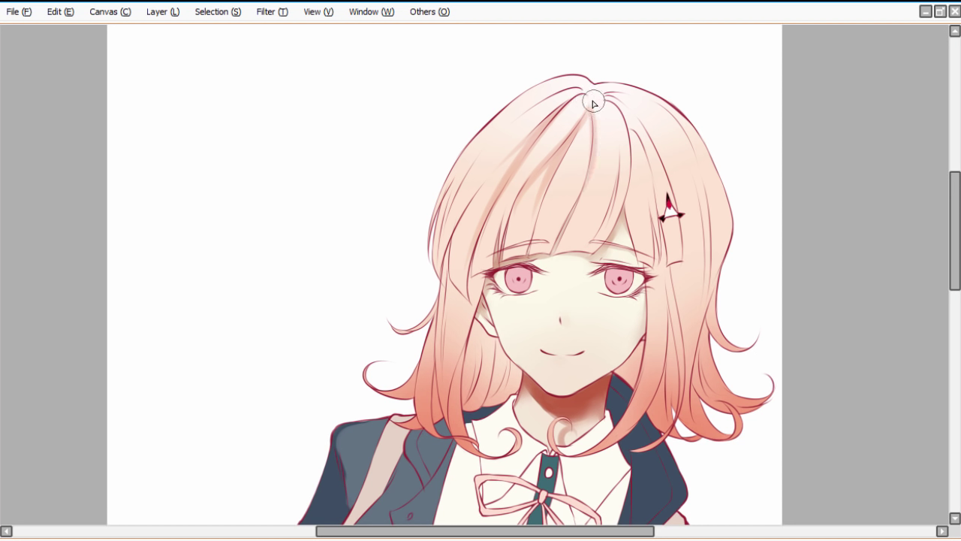
drag(593, 103, 614, 124)
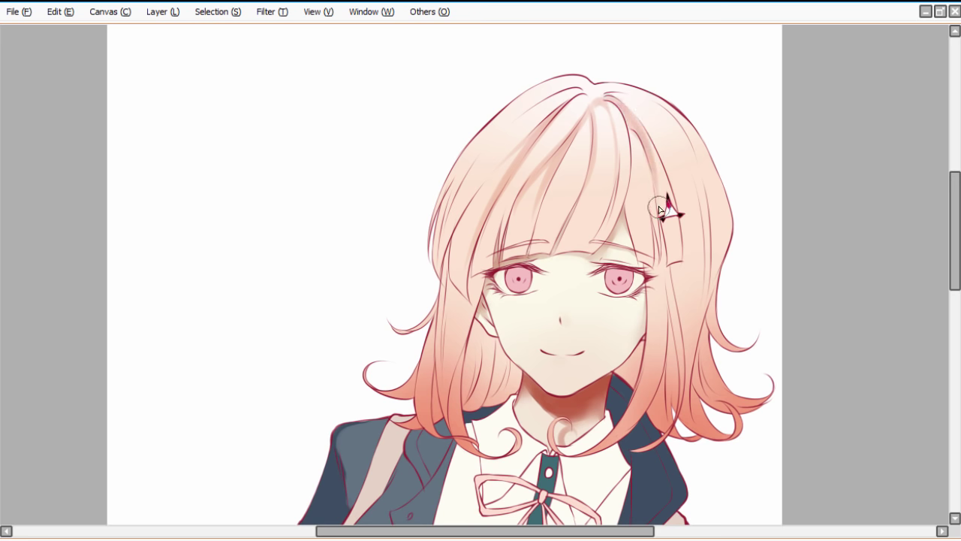
drag(610, 278, 594, 292)
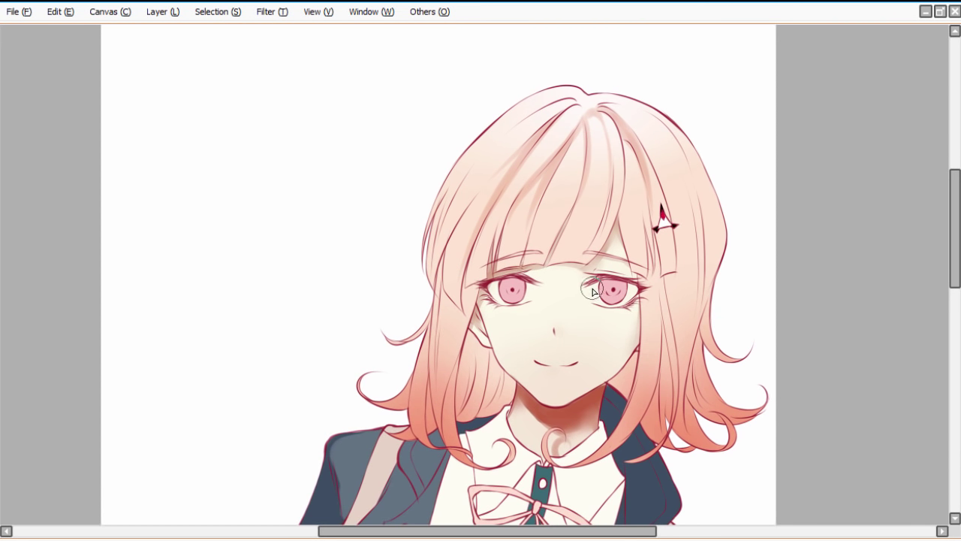
key(Tab)
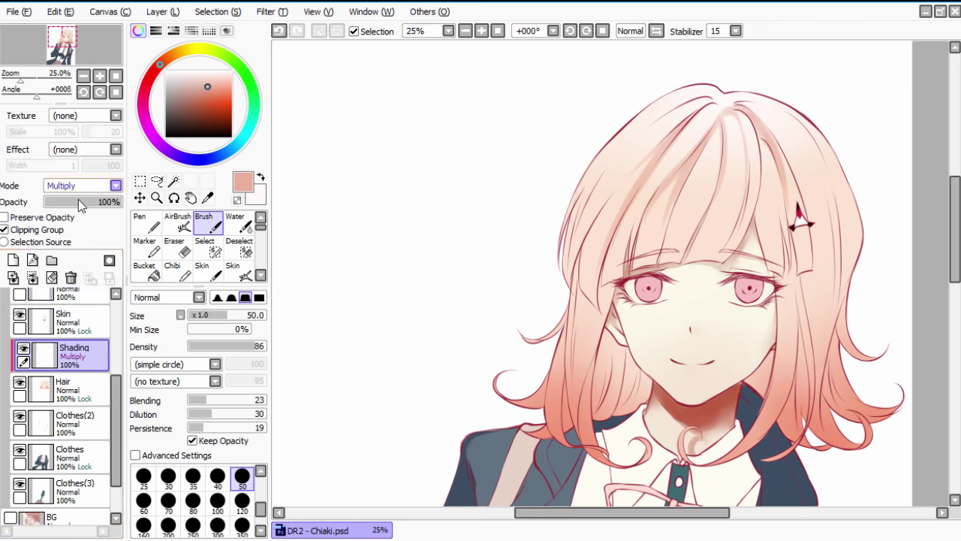
Step: Create a new layer and draw three thin black guide strokes on the empty canvas beside the hair
click(12, 260)
drag(467, 299, 468, 306)
drag(201, 97, 165, 138)
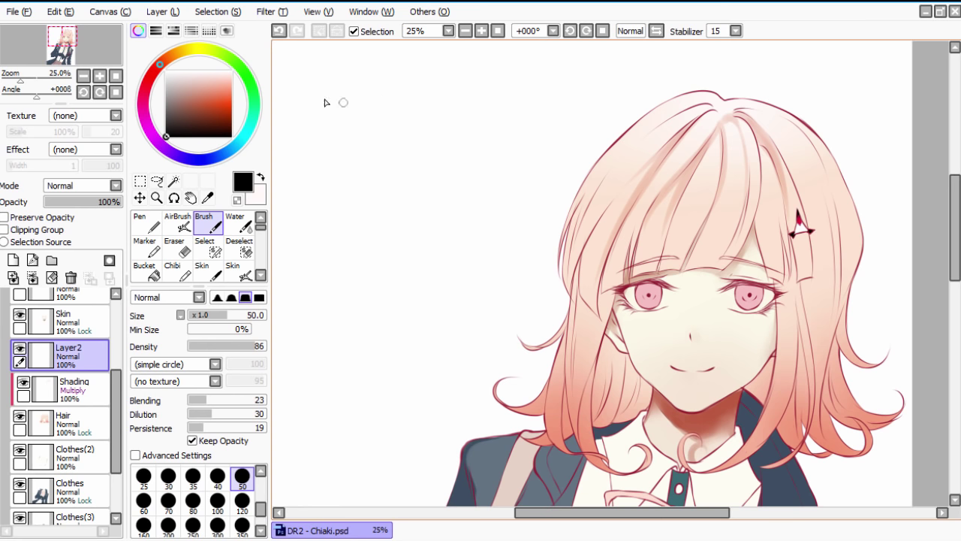
drag(326, 103, 402, 259)
drag(376, 77, 505, 141)
drag(561, 60, 678, 63)
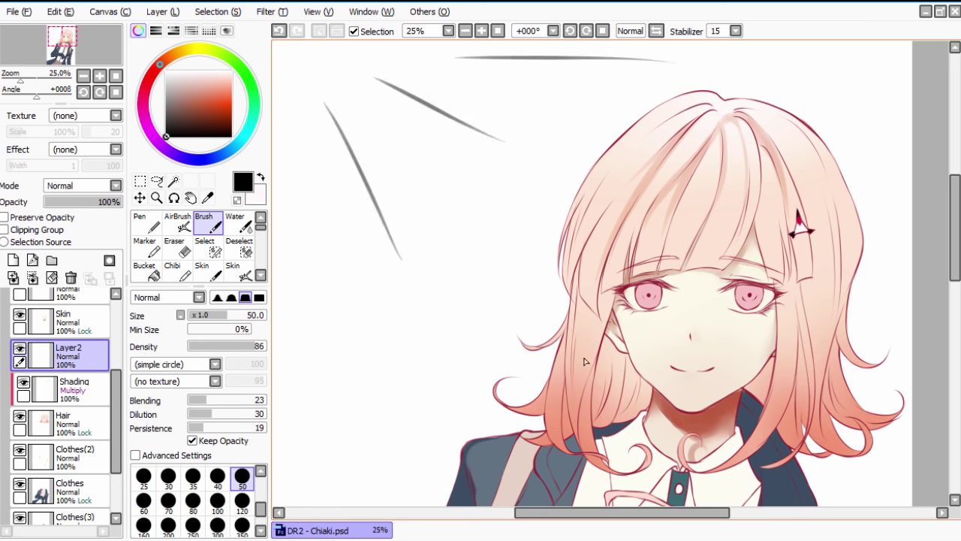
Step: Mark shadow areas with a size 500 black AirBrush over the hairclip-side hair and the back hair beside the neck
drag(553, 368, 531, 351)
click(177, 230)
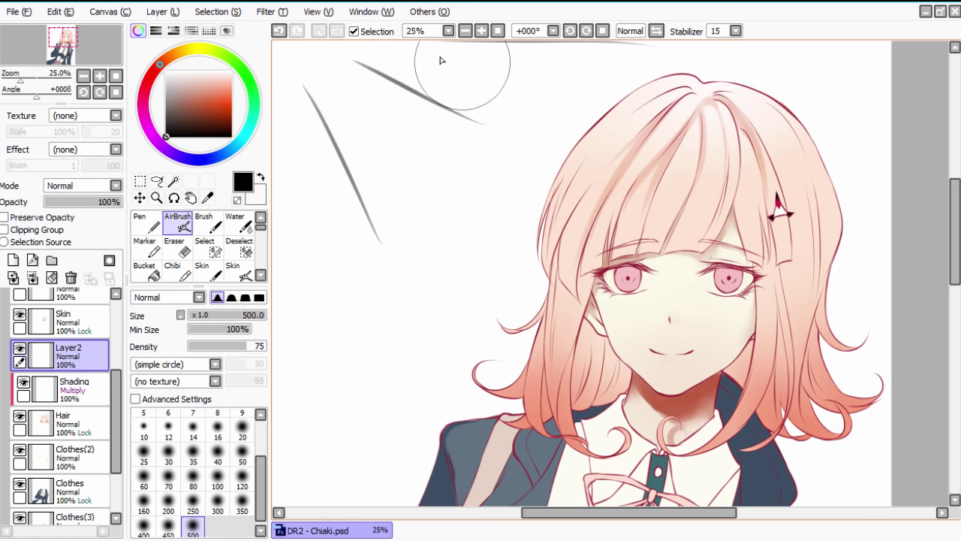
drag(451, 322, 485, 356)
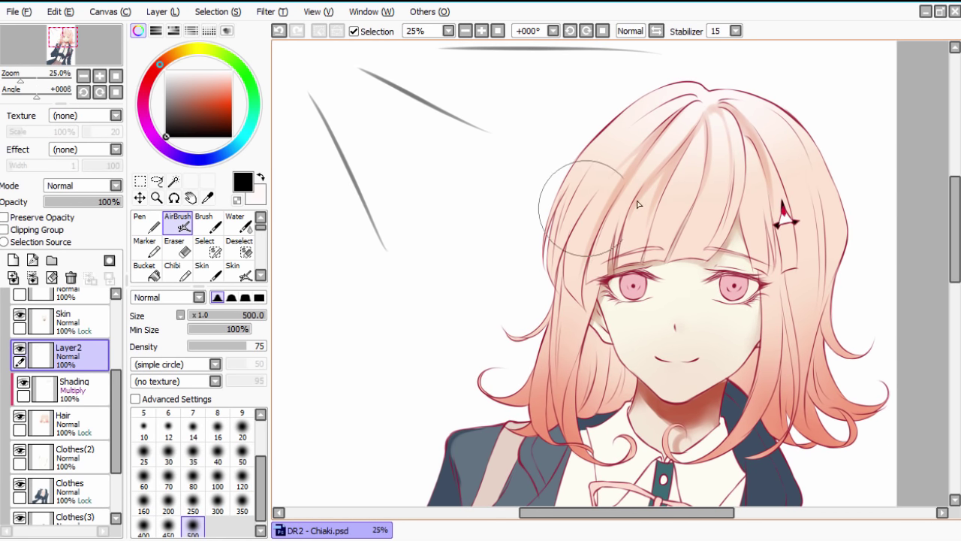
mouse_move(800, 131)
mouse_down()
mouse_move(811, 218)
mouse_move(877, 251)
mouse_move(886, 353)
mouse_move(871, 469)
mouse_up()
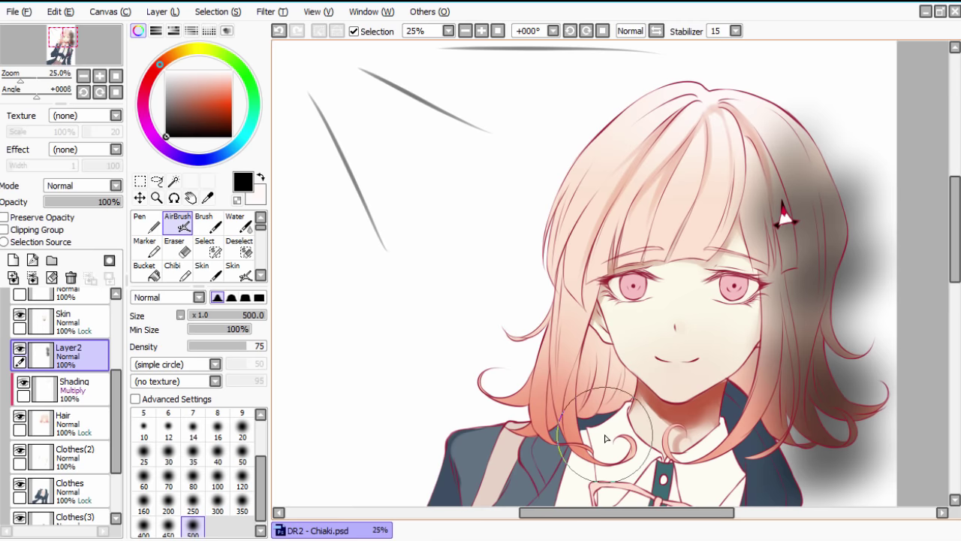
drag(603, 435, 590, 421)
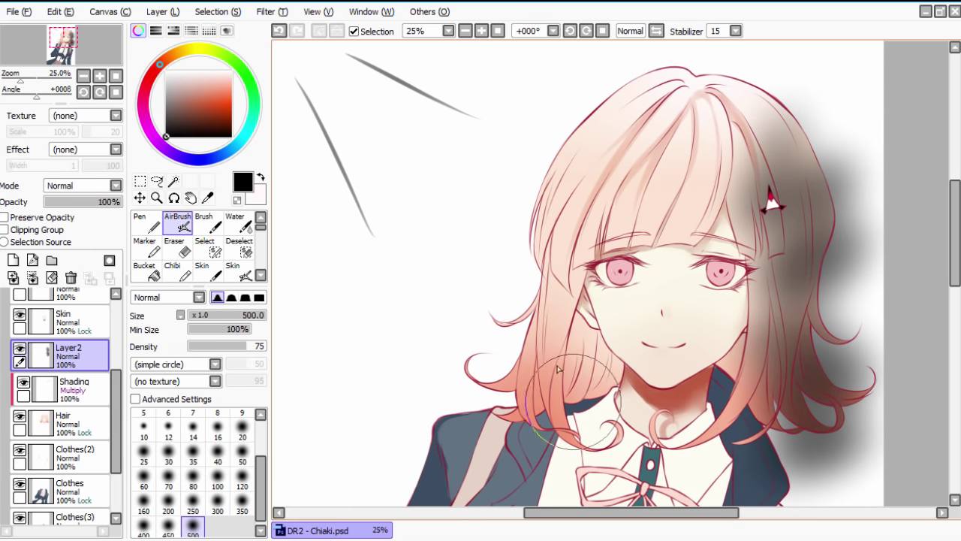
mouse_move(600, 376)
mouse_down()
mouse_move(590, 369)
mouse_move(601, 368)
mouse_up()
drag(740, 351, 729, 369)
drag(638, 408, 608, 386)
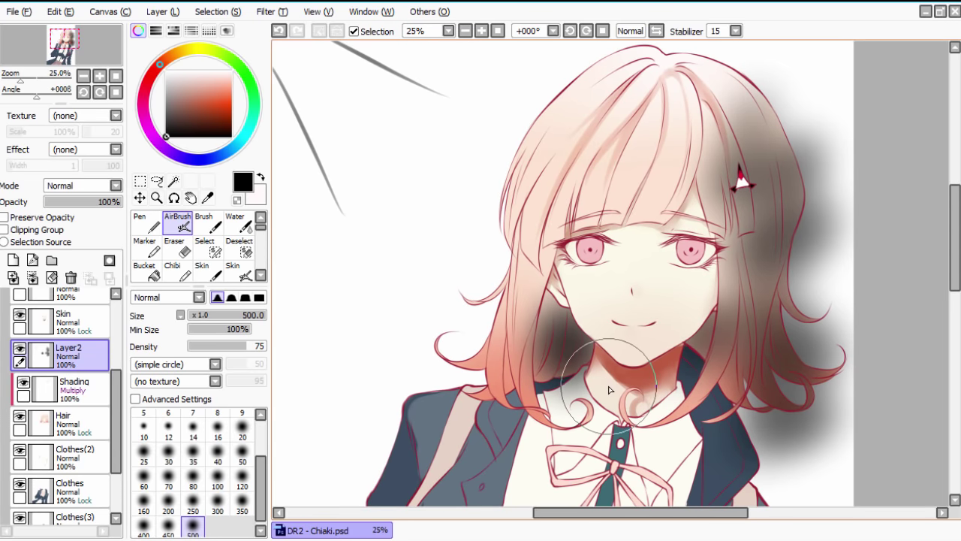
key(ctrl+z)
key(ctrl+z)
Step: Hide the black guide layer, return to the Shading layer, and set the Brush to a darker salmon sampled from the hair
click(21, 349)
click(67, 388)
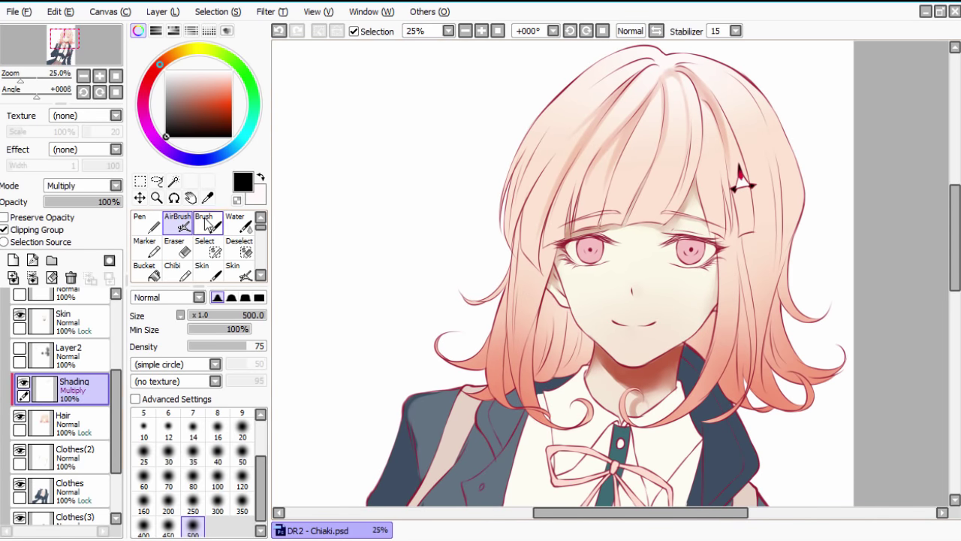
click(208, 223)
right_click(707, 107)
click(212, 90)
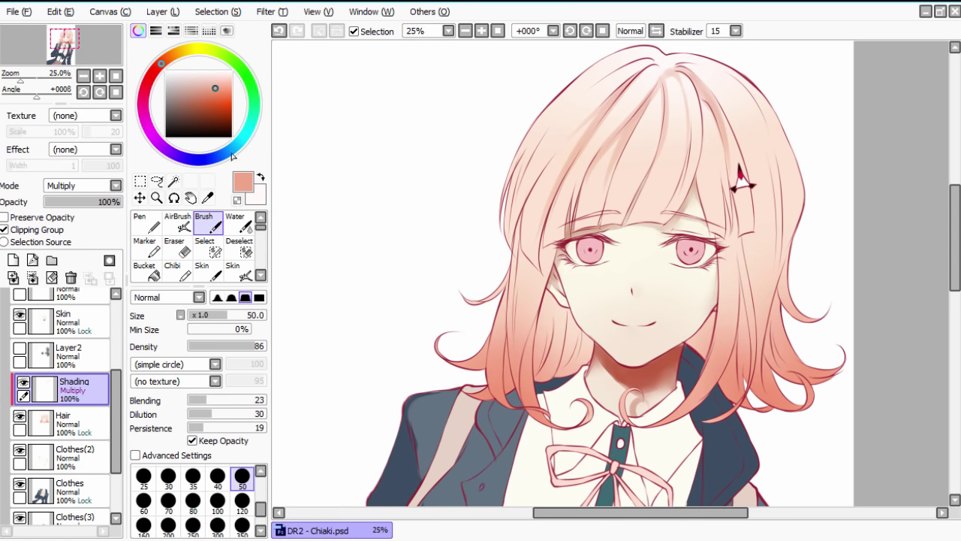
Step: Shade the back hair on both sides of the neck with a size 120 brush and compare it against the guide layer
click(242, 502)
mouse_move(556, 292)
mouse_down()
mouse_move(539, 362)
mouse_move(540, 327)
mouse_move(550, 328)
mouse_up()
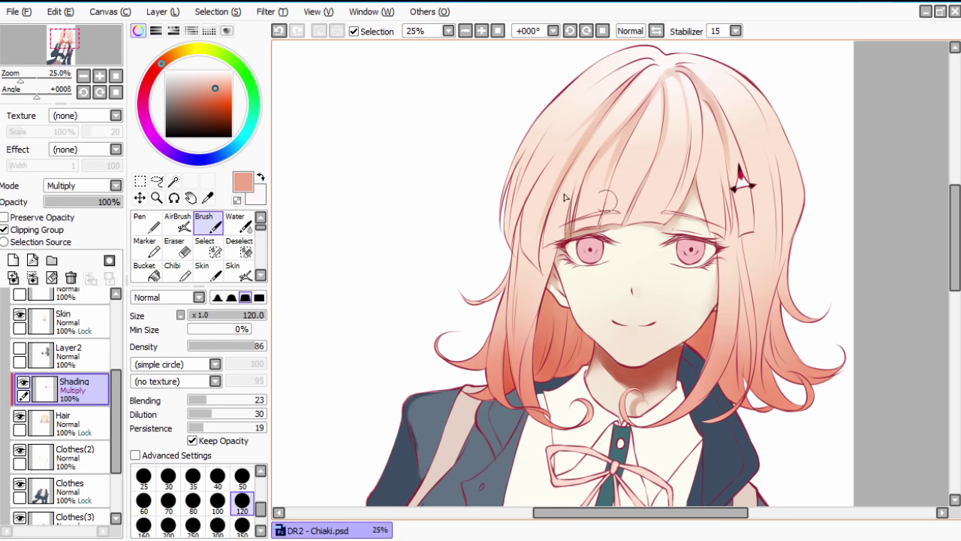
click(20, 351)
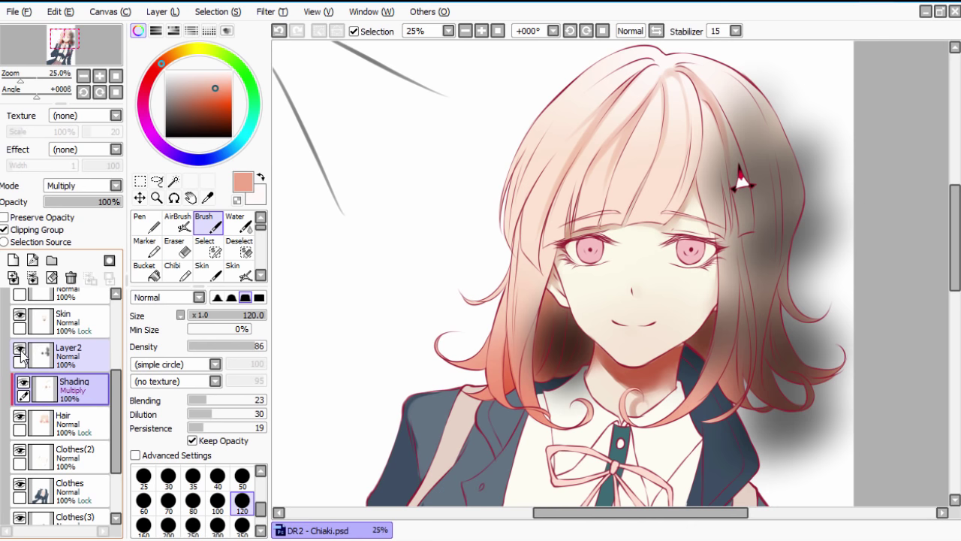
click(20, 351)
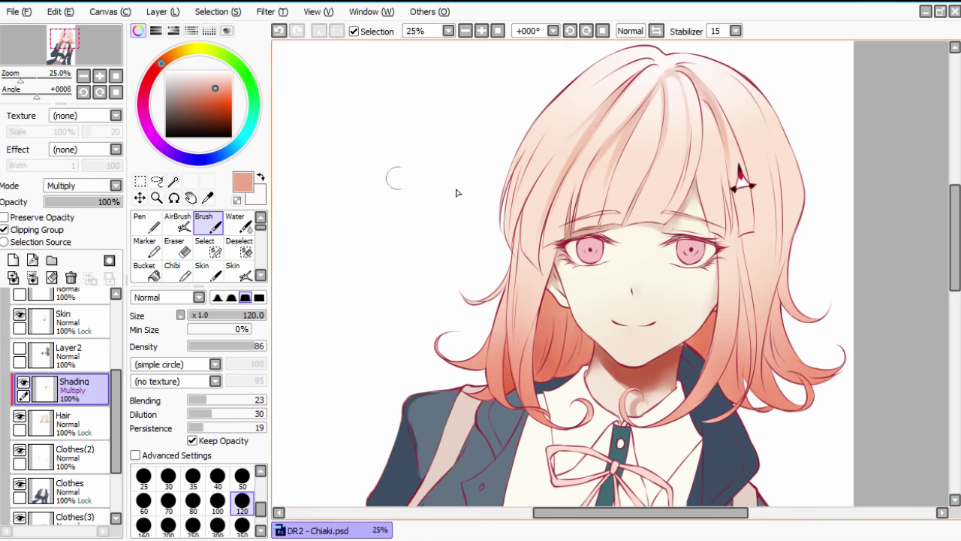
Step: Shade the strands below the hairclip and the side locks framing the face
key(Tab)
scroll(779, 306, up, 2)
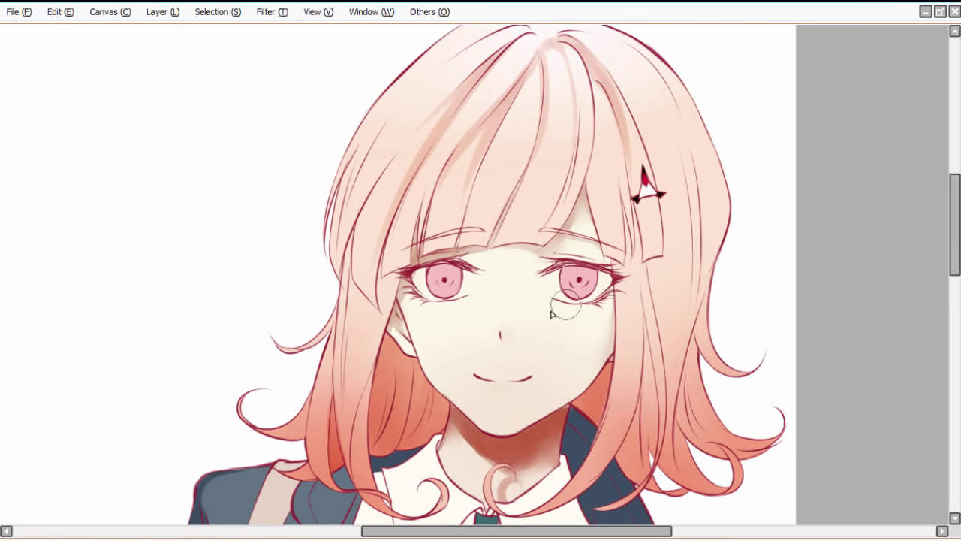
drag(555, 297, 573, 309)
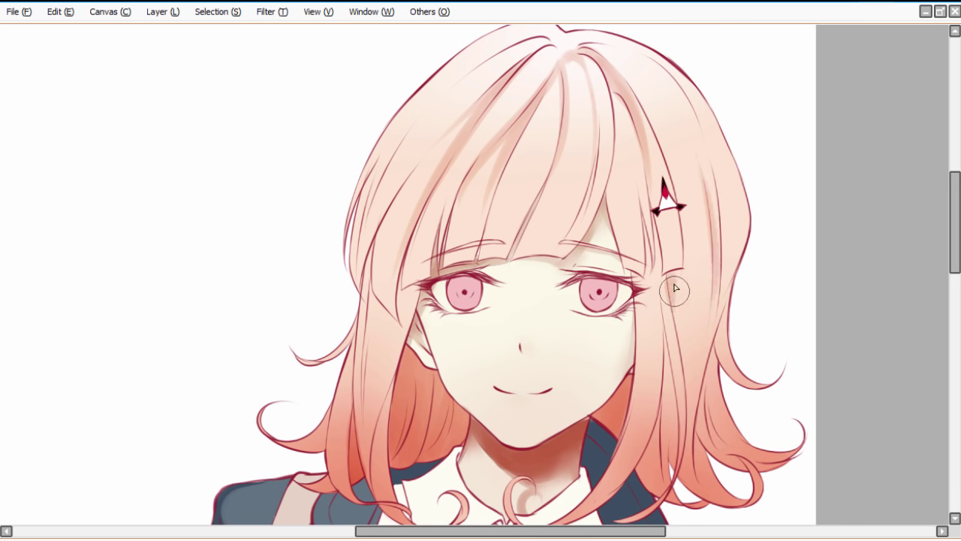
mouse_move(676, 276)
mouse_down()
mouse_move(687, 360)
mouse_move(675, 281)
mouse_move(680, 335)
mouse_up()
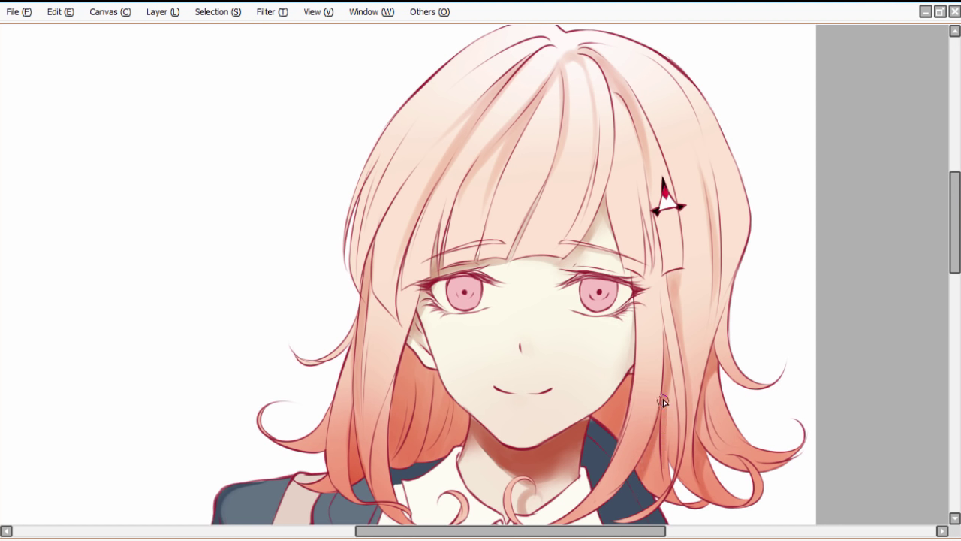
drag(662, 431, 666, 482)
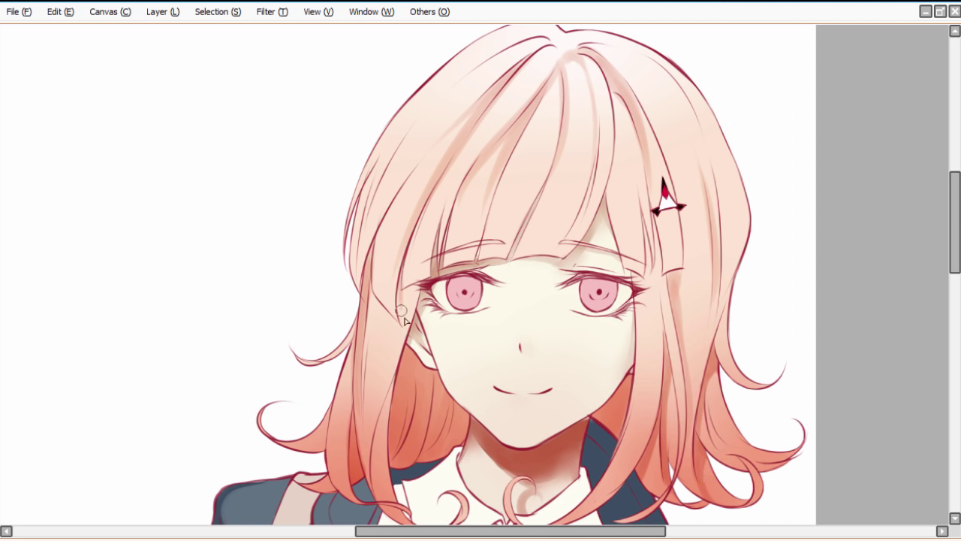
mouse_move(642, 284)
mouse_down()
mouse_move(648, 227)
mouse_move(652, 281)
mouse_up()
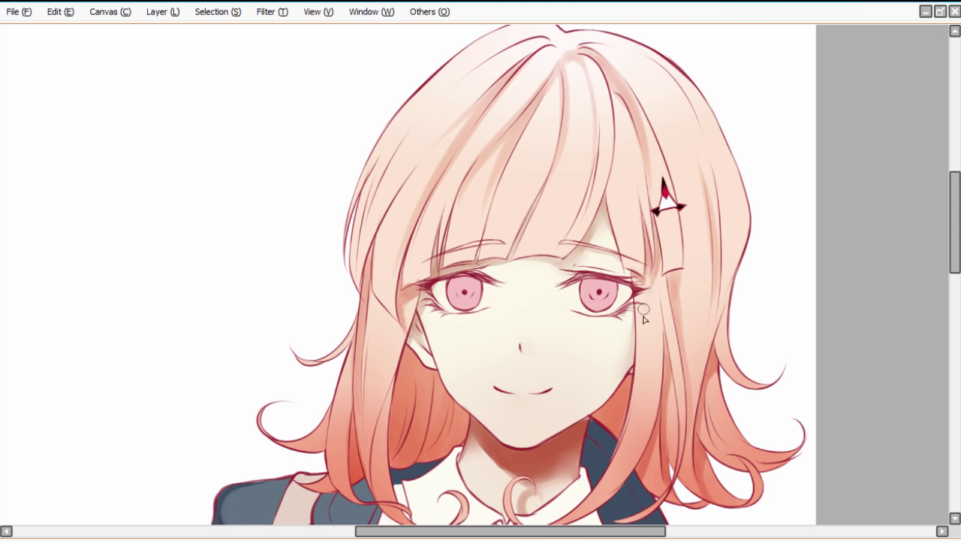
Step: Paint darker strands along the outer hair opposite the hairclip, from the side up to the crown
drag(361, 273, 378, 173)
drag(368, 209, 406, 136)
drag(550, 40, 472, 80)
scroll(462, 272, up, 2)
scroll(462, 272, down, 3)
scroll(461, 272, up, 3)
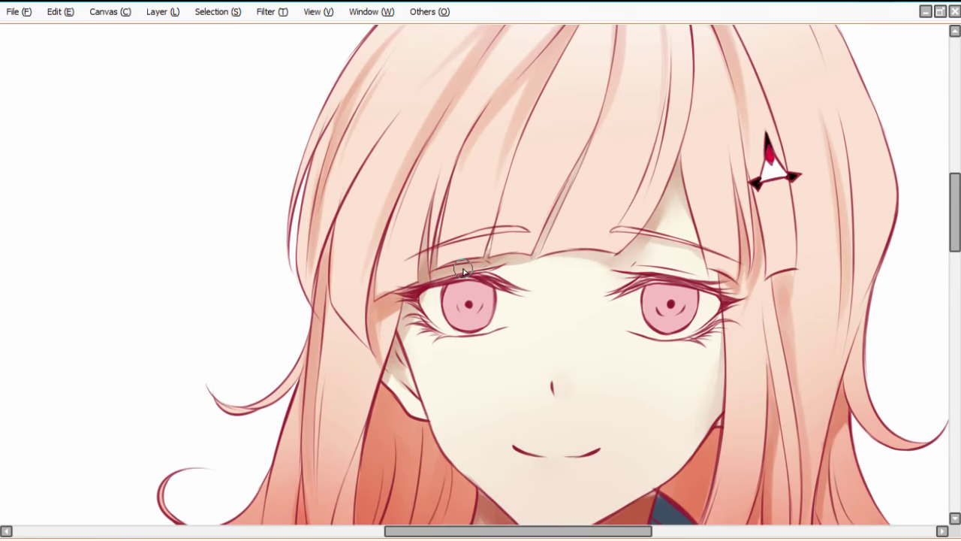
Step: Enlarge the brush and paint broader shadow strands from the parting down the crown, undoing the last stroke
scroll(462, 272, down, 2)
key(bracketright)
key(bracketright)
key(bracketright)
mouse_move(540, 49)
mouse_down()
mouse_move(474, 78)
mouse_move(460, 134)
mouse_up()
drag(555, 57, 509, 98)
key(ctrl+z)
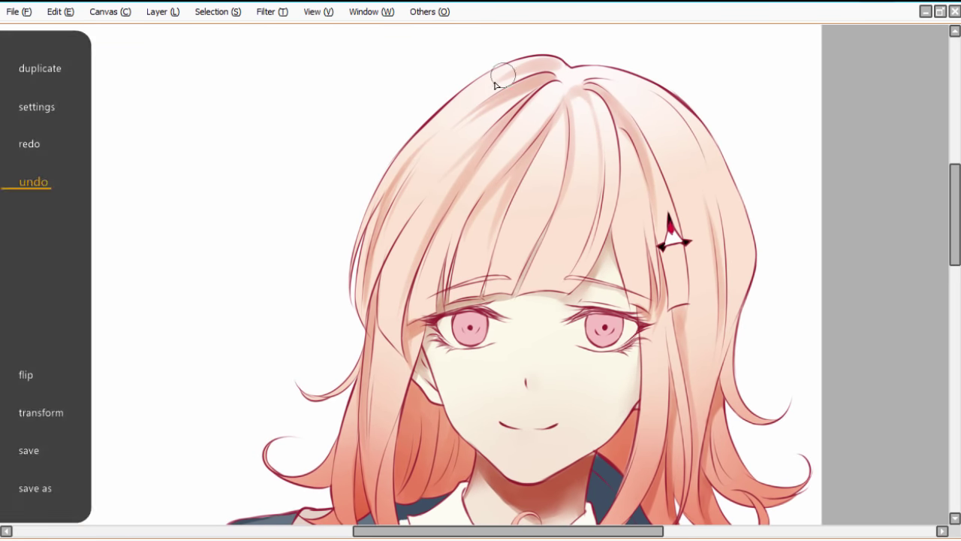
Step: Paint shadow strands upward from the tips of the lower side locks on both sides
drag(350, 468, 360, 404)
drag(360, 439, 357, 389)
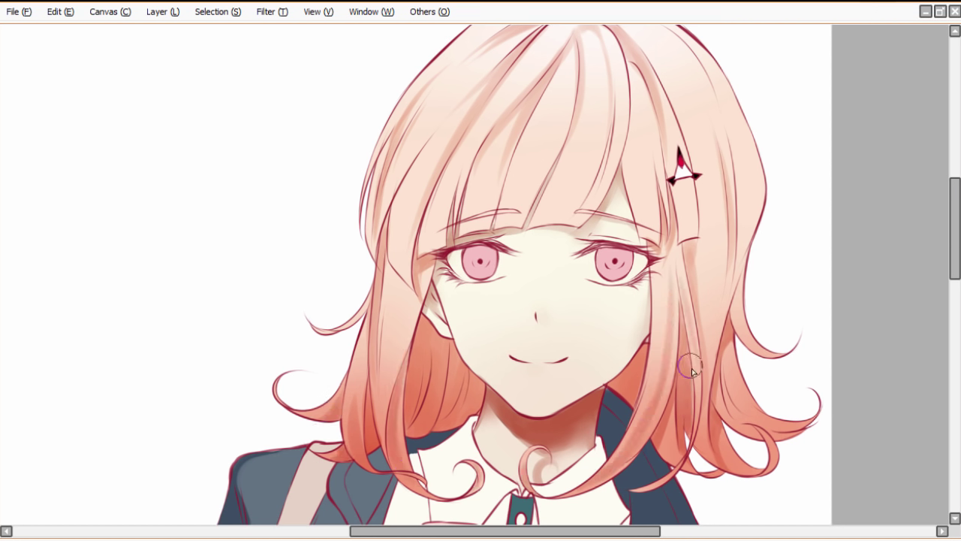
drag(694, 452, 704, 375)
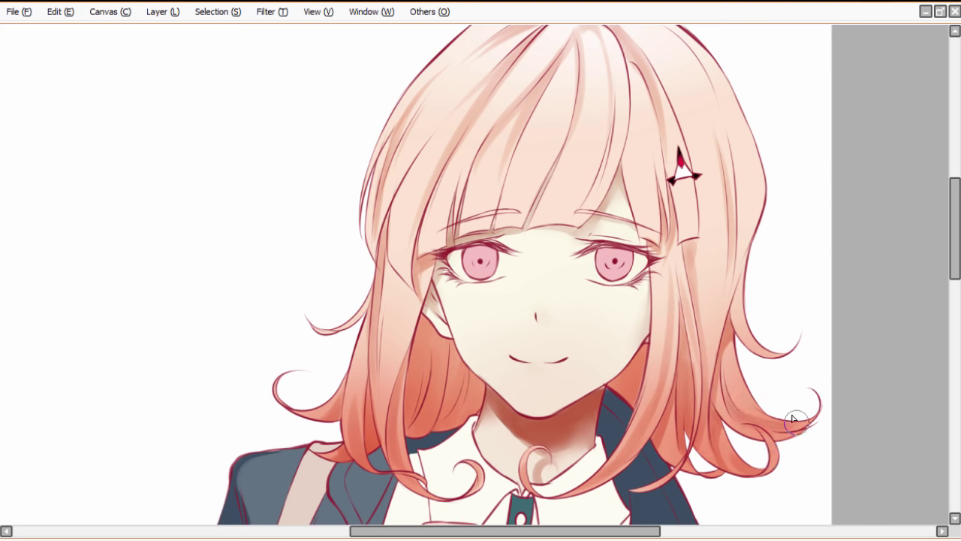
Step: Try darker strokes down the fringe above the eye opposite the hairclip, and undo them
scroll(754, 240, up, 2)
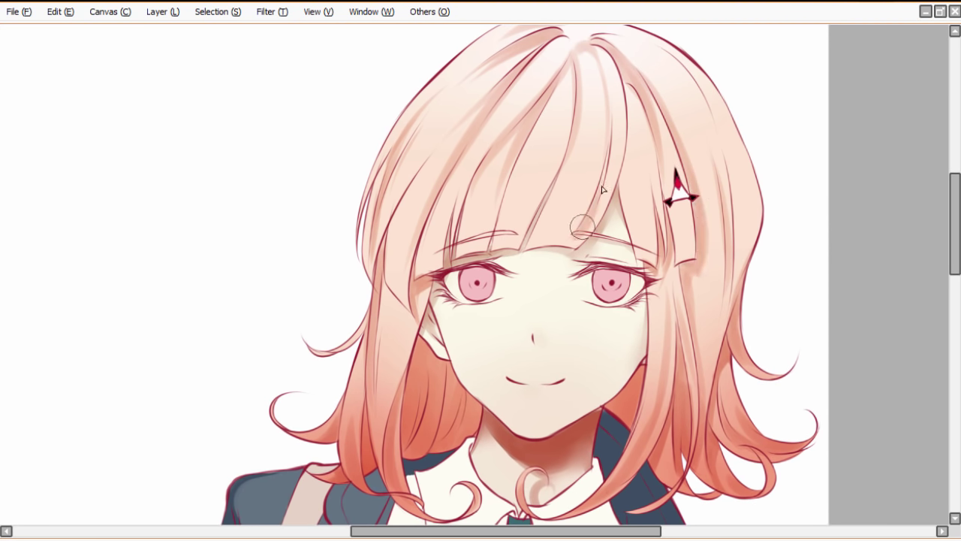
drag(479, 198, 455, 257)
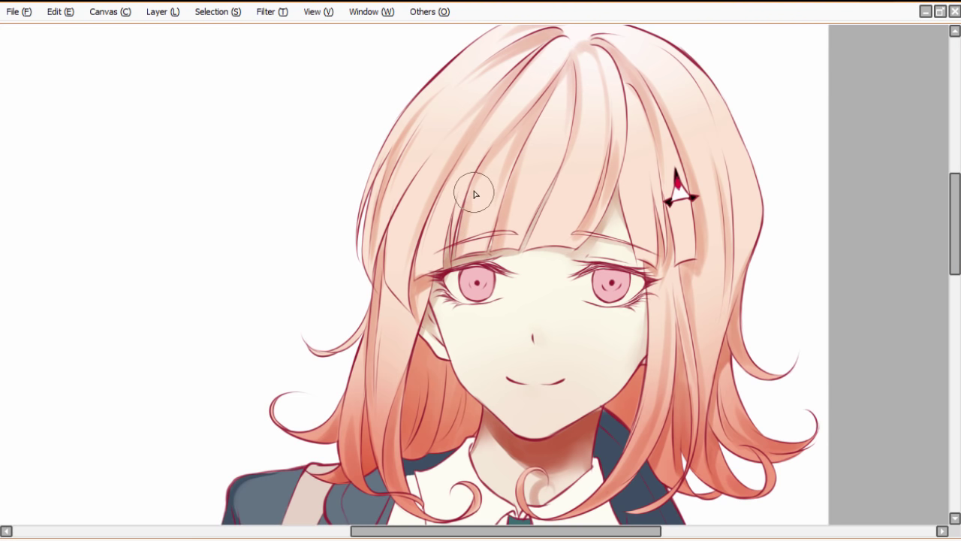
key(ctrl+z)
drag(482, 167, 449, 240)
key(ctrl+z)
key(ctrl+z)
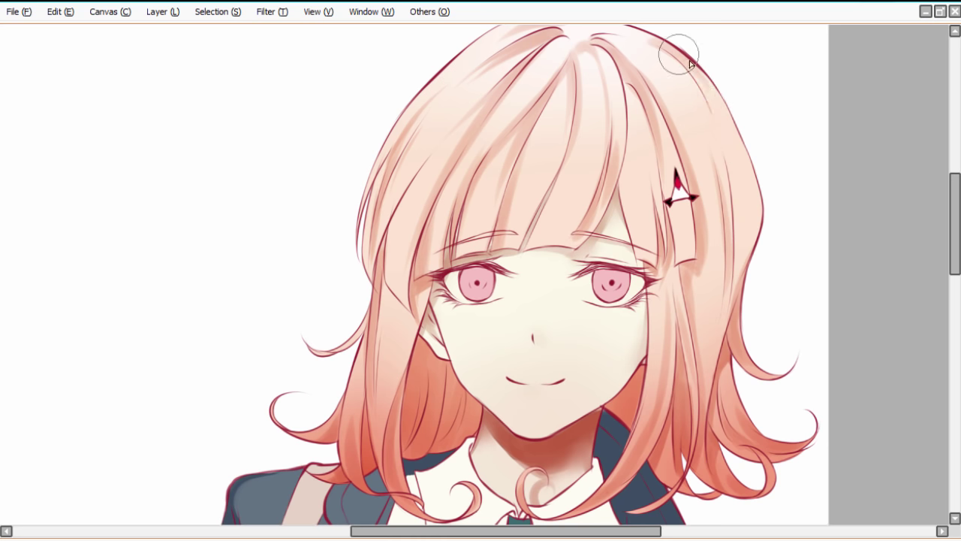
Step: Paint broad, soft shadow patches across the middle of the fringe with an enlarged brush, undoing unwanted strokes
scroll(656, 54, up, 1)
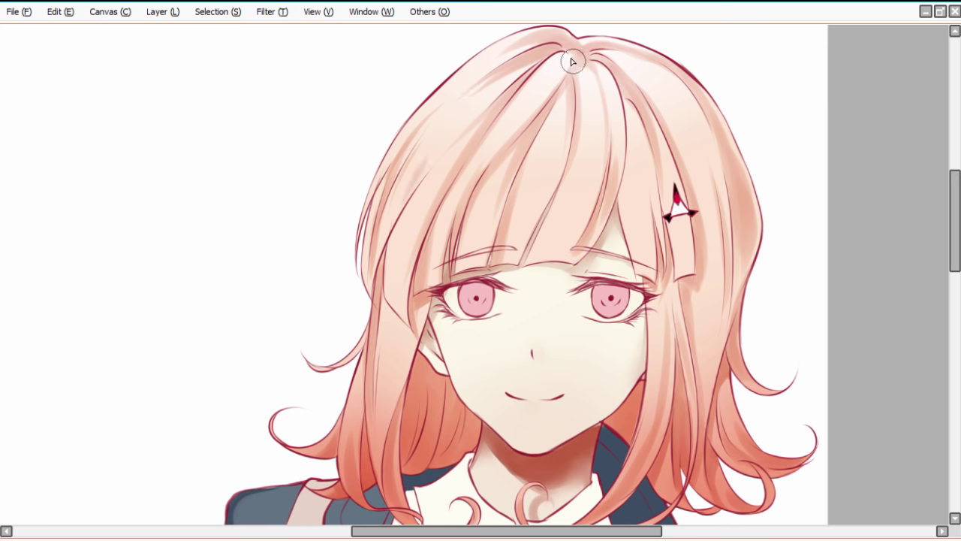
drag(643, 273, 637, 276)
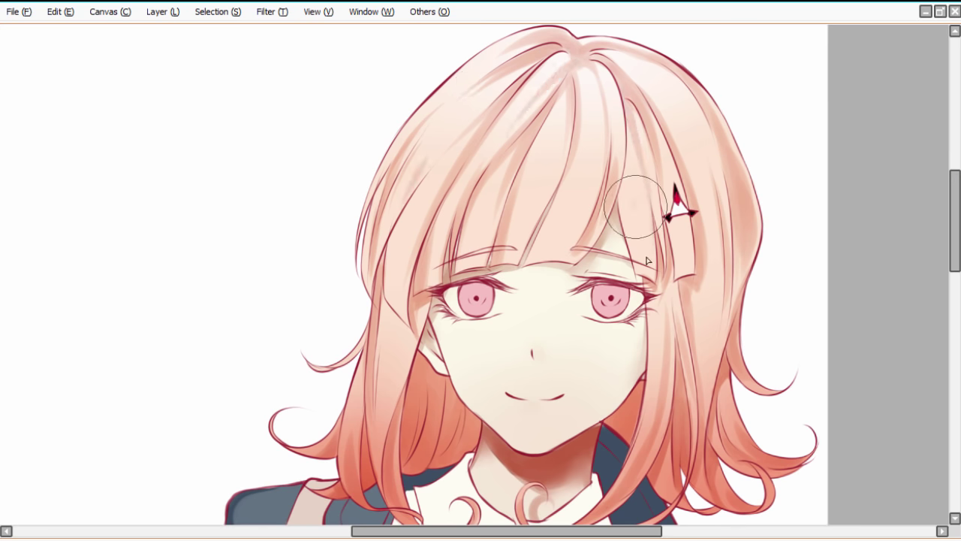
mouse_move(637, 204)
mouse_down()
mouse_move(636, 275)
mouse_move(641, 266)
mouse_up()
key(ctrl+z)
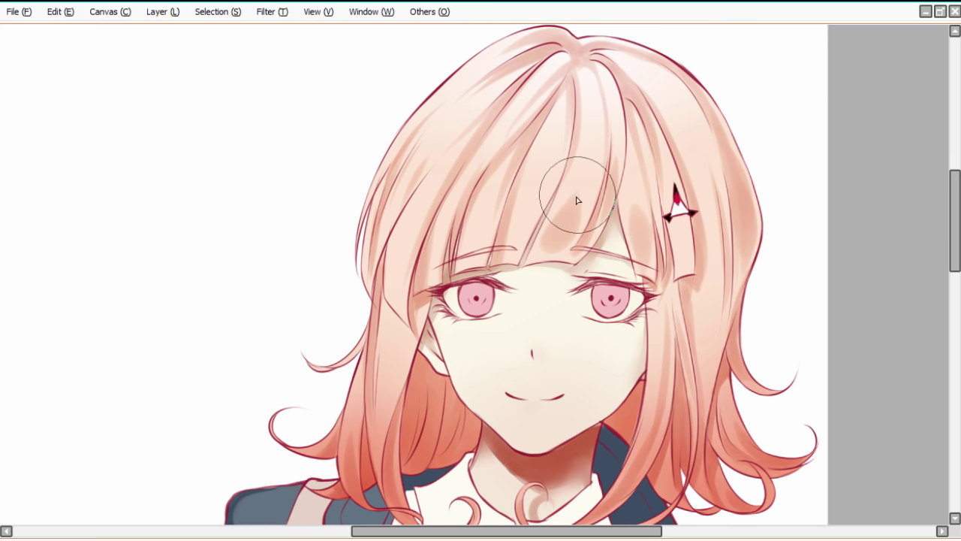
drag(579, 197, 542, 248)
key(ctrl+z)
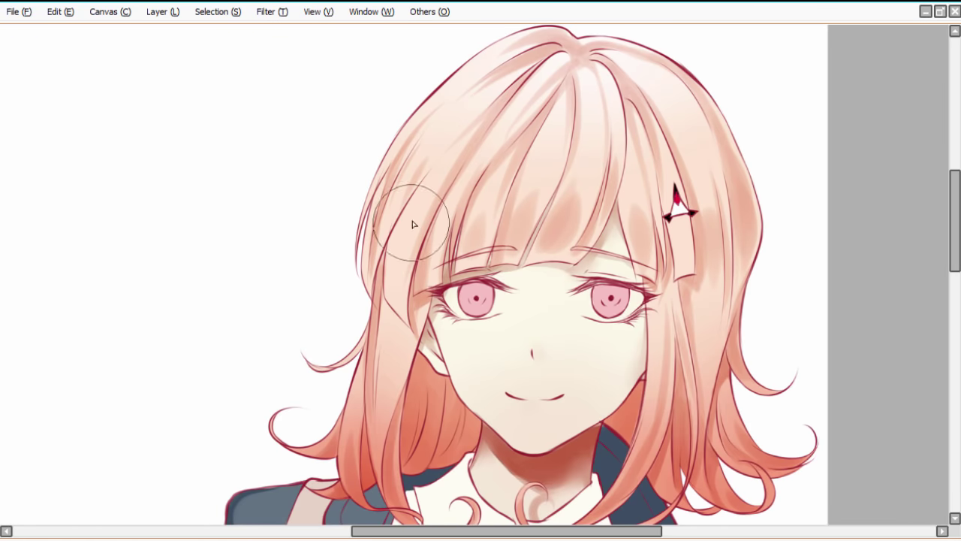
Step: Extend the broad shadow patches to the side lock beside the face
drag(441, 344, 450, 327)
drag(401, 345, 394, 379)
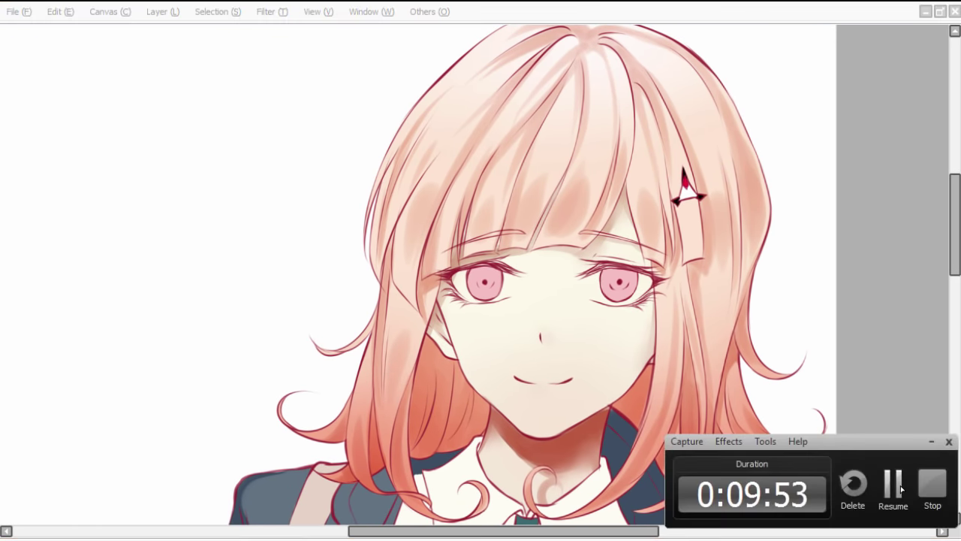
click(901, 489)
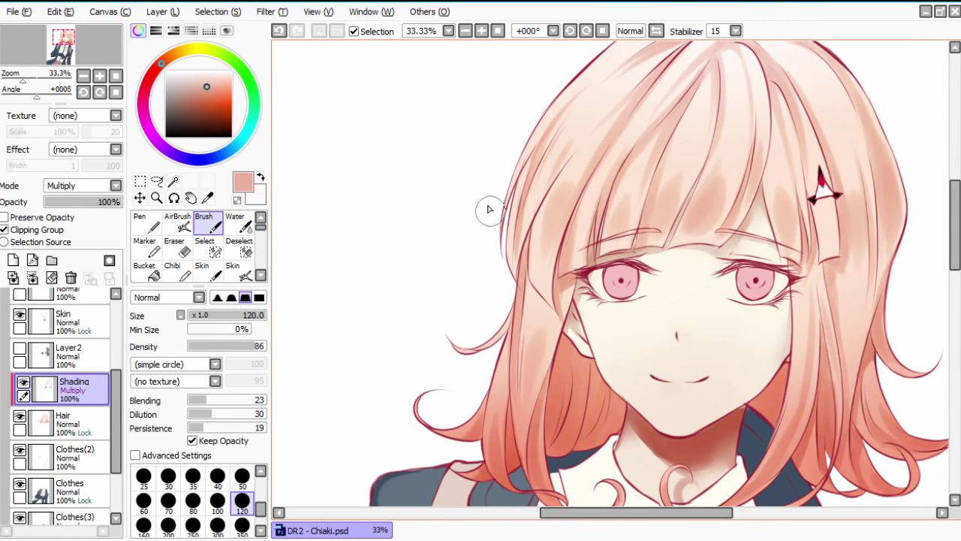
Step: Switch to the Blur brush and set its blending to 45
scroll(489, 209, down, 1)
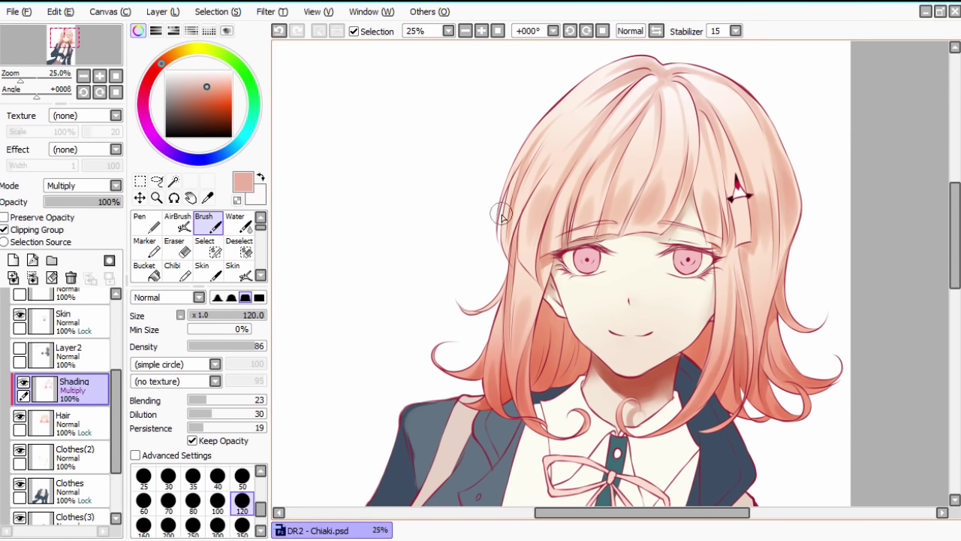
drag(558, 258, 568, 268)
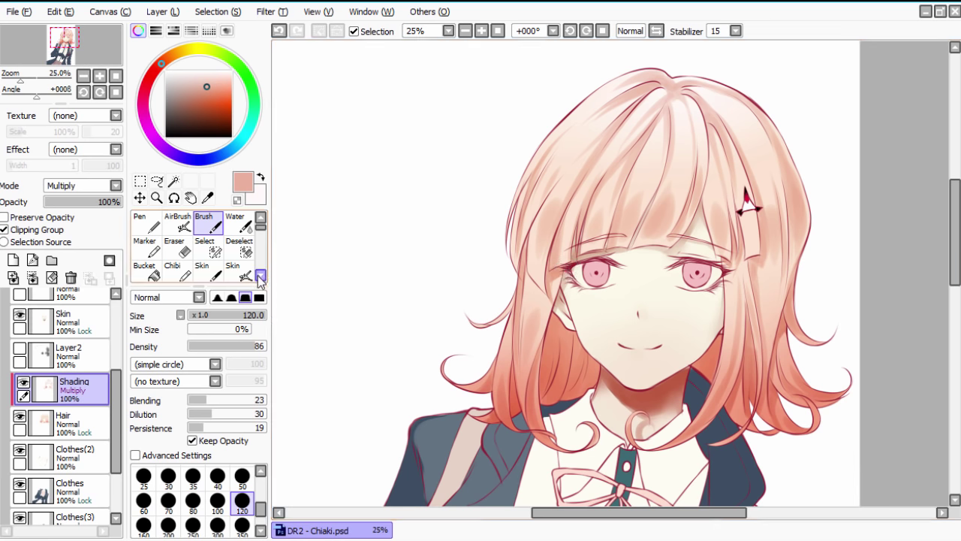
scroll(240, 253, down, 1)
click(237, 268)
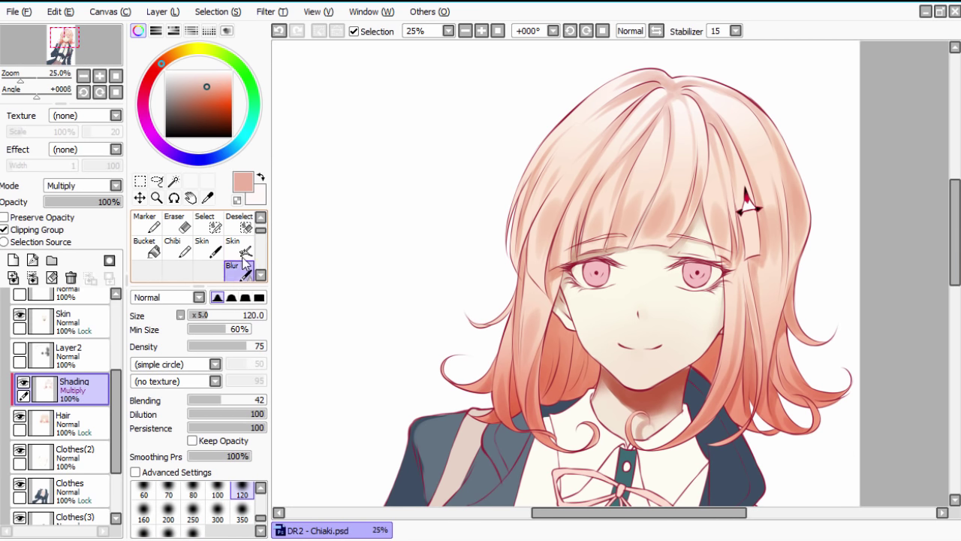
scroll(229, 255, down, 1)
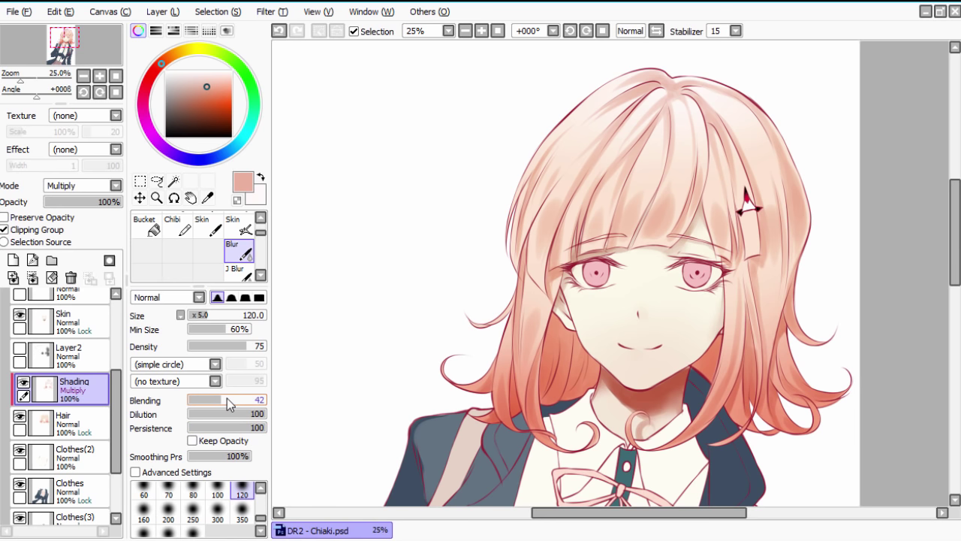
drag(221, 400, 224, 400)
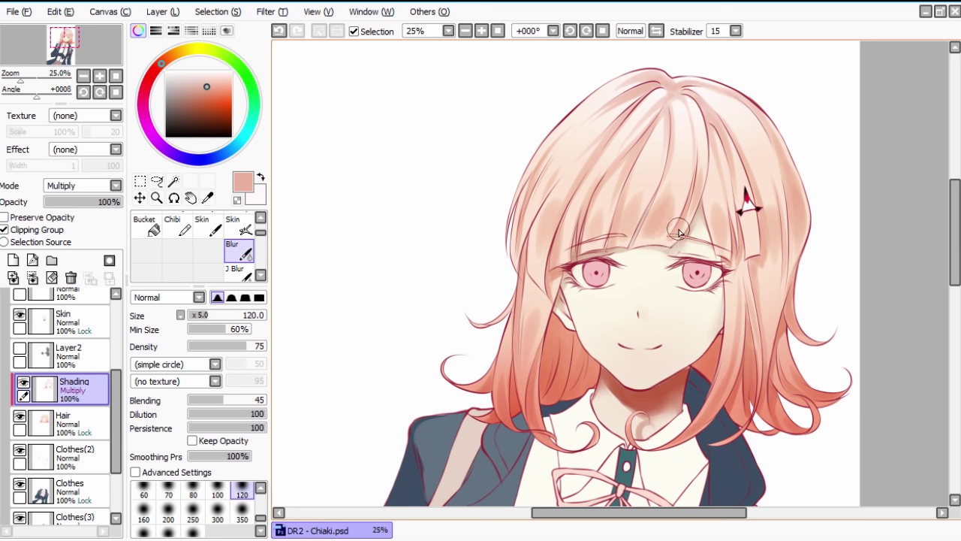
Step: Soften the painted hair shadows across the fringe, crown and side locks with the Blur brush at sizes 160 and 100
drag(532, 389, 493, 389)
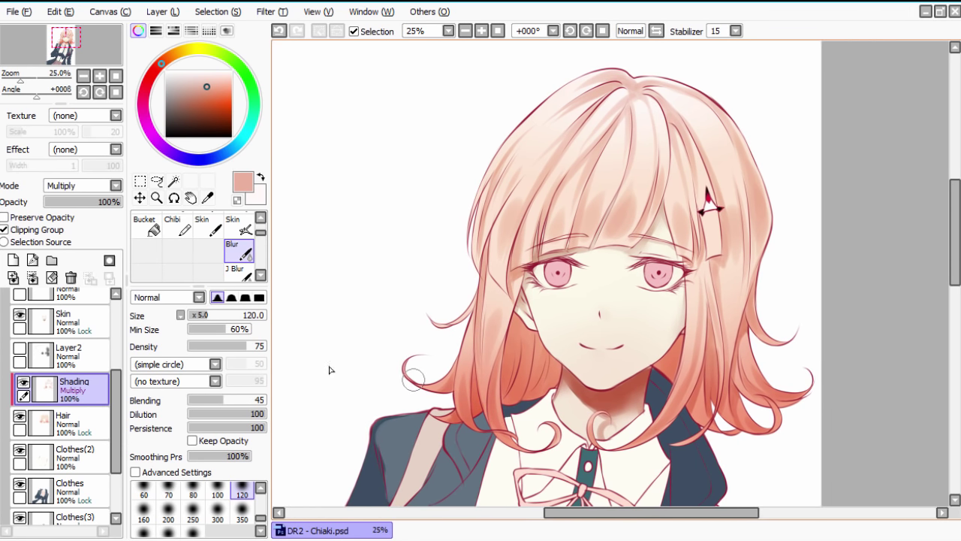
click(193, 512)
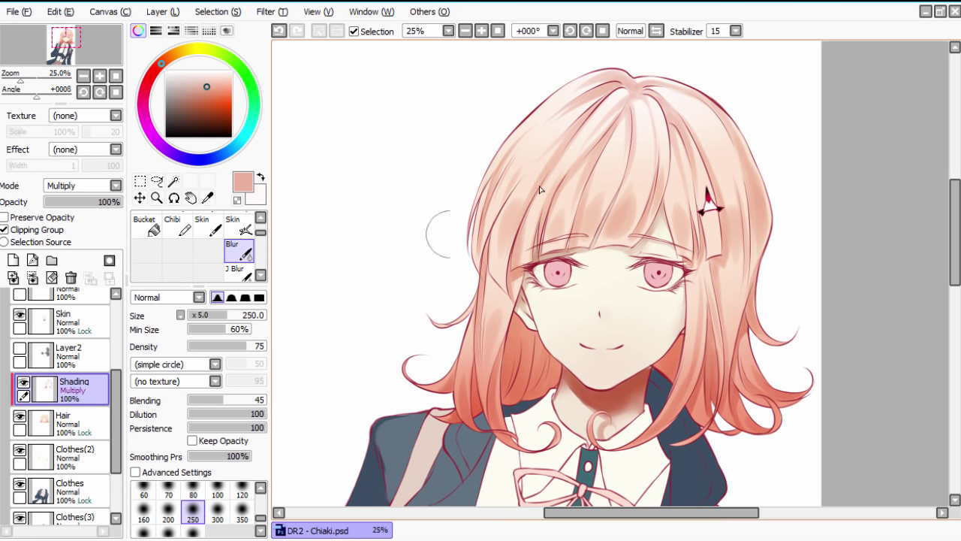
click(144, 511)
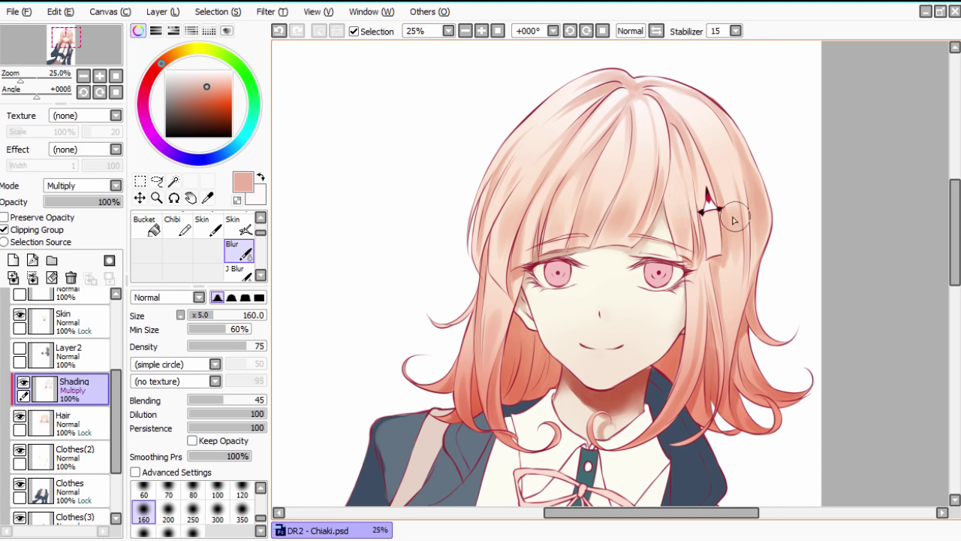
click(217, 490)
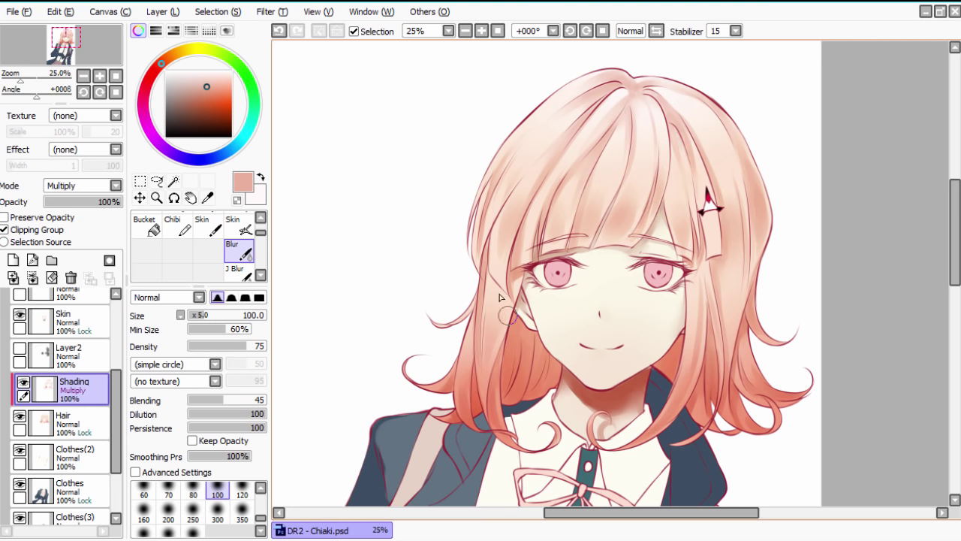
drag(600, 444, 610, 443)
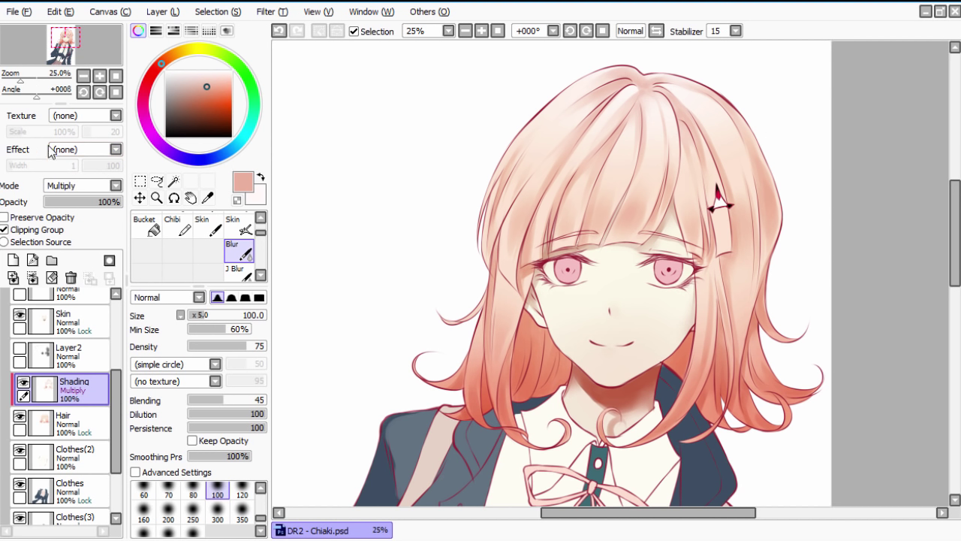
Step: Apply the Fringe effect to the Shading layer with a width of 3
click(108, 153)
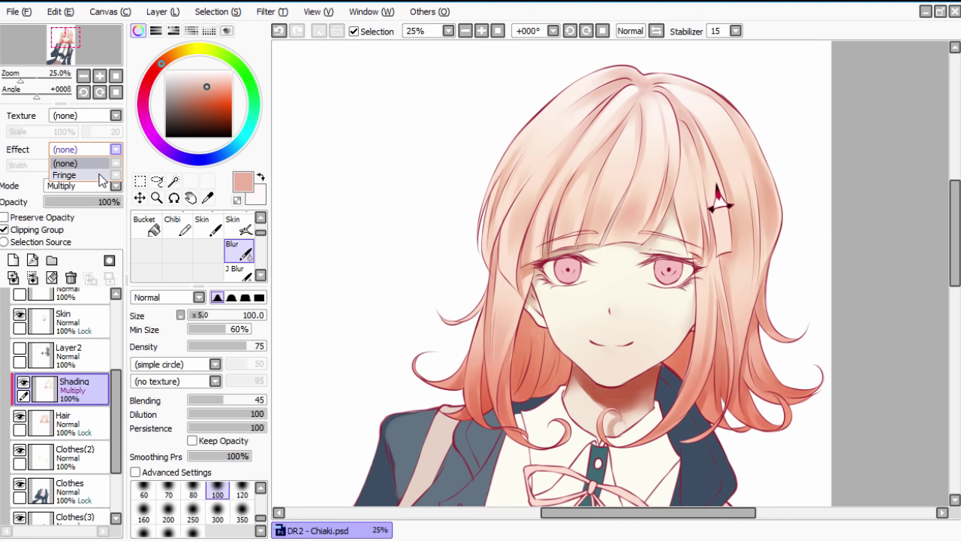
click(103, 175)
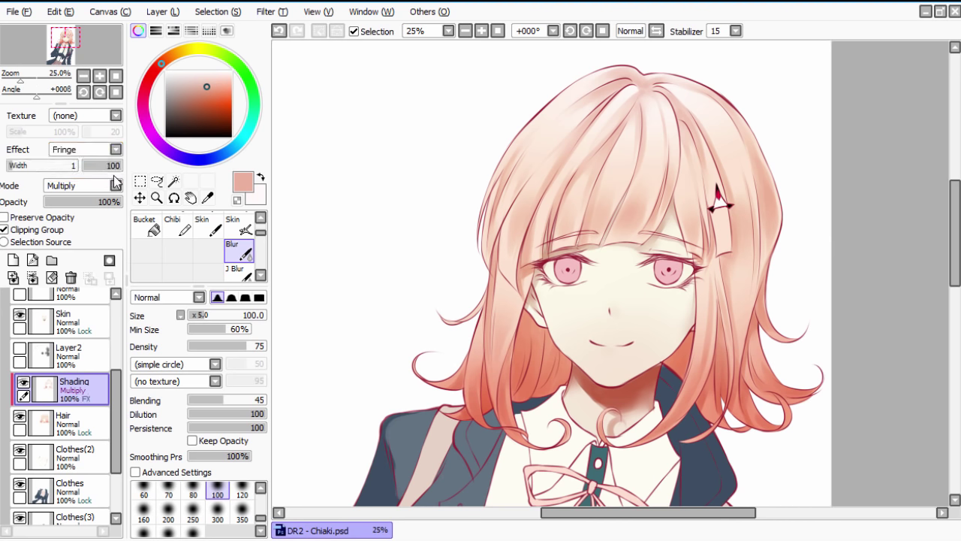
click(482, 31)
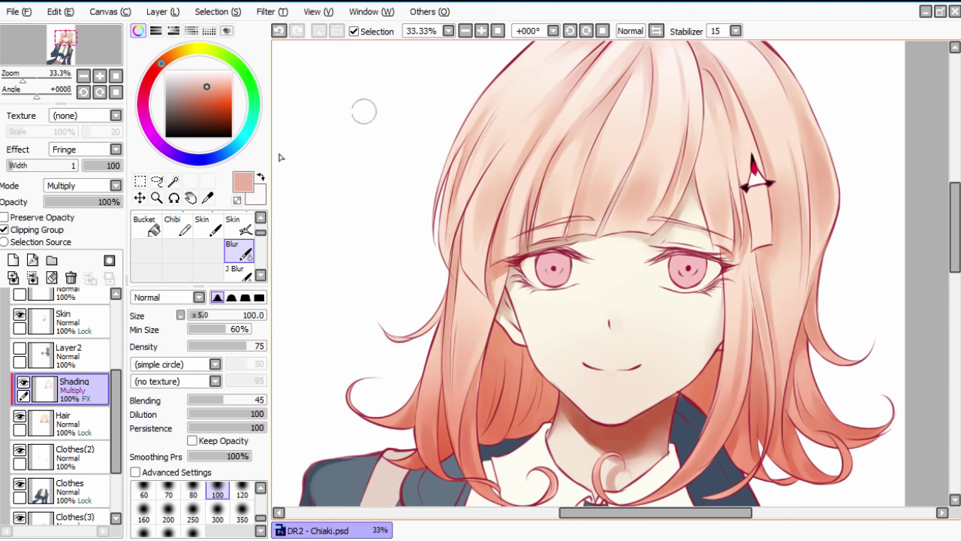
mouse_move(28, 170)
mouse_down()
mouse_move(87, 164)
mouse_move(7, 178)
mouse_move(18, 165)
mouse_move(73, 165)
mouse_move(11, 169)
mouse_up()
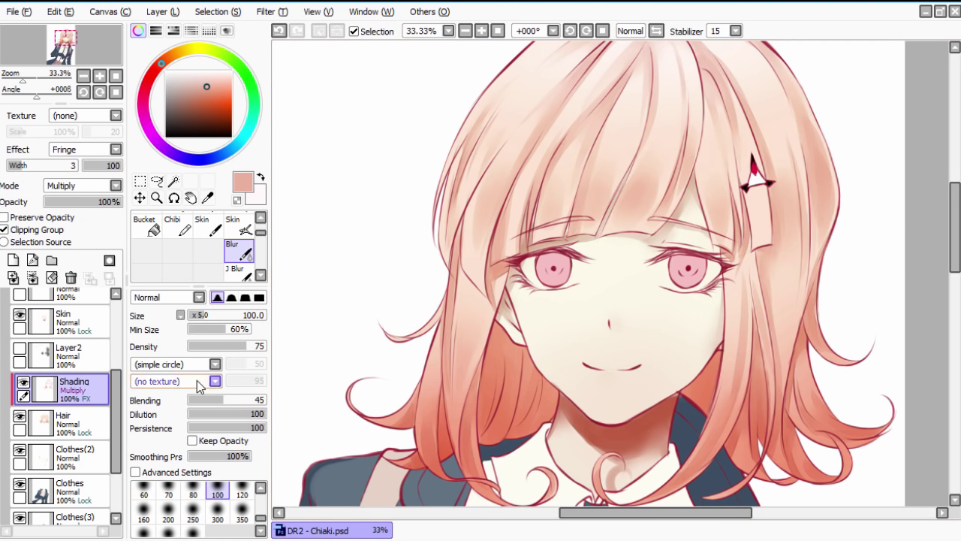
Step: Adjust the Shading layer's hue and saturation, raising saturation to +9 and lowering luminescence slightly
key(ctrl+u)
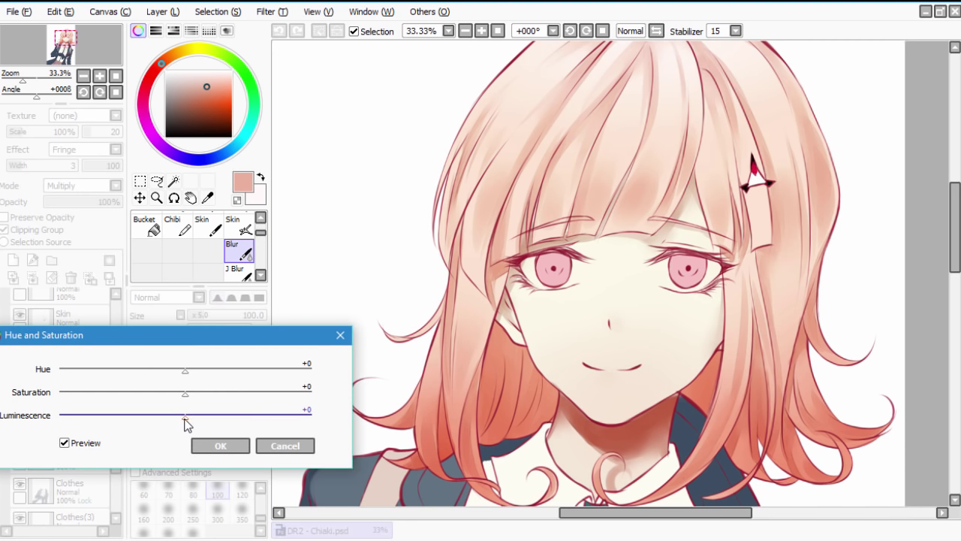
click(189, 393)
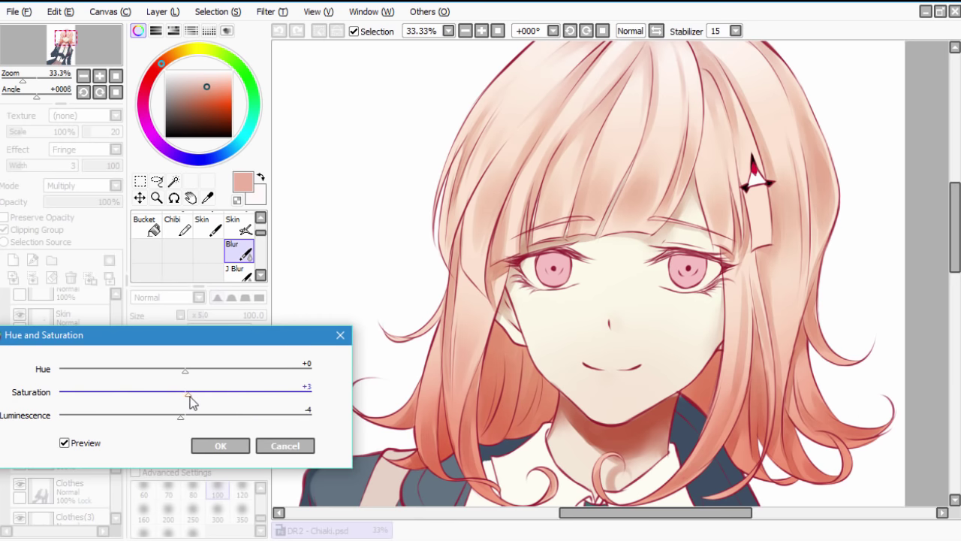
click(183, 415)
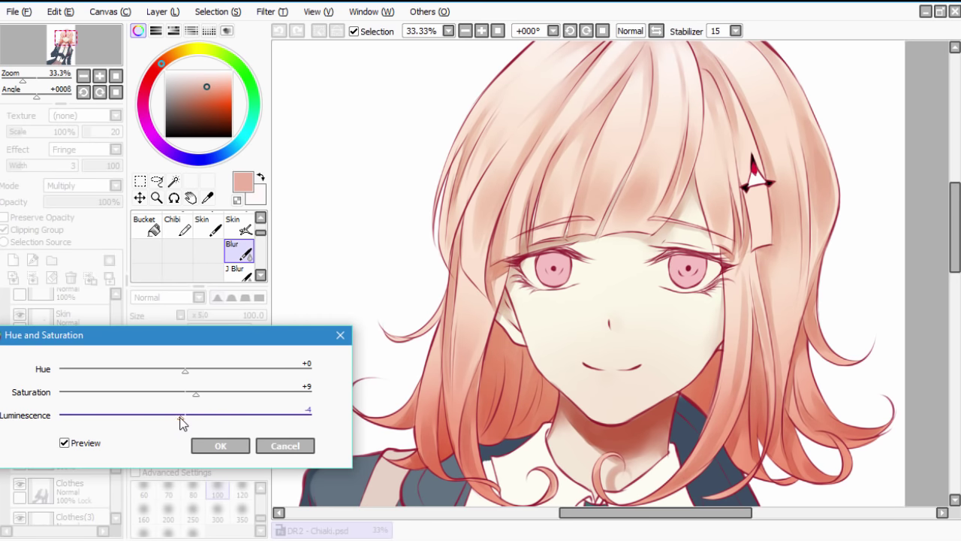
click(217, 446)
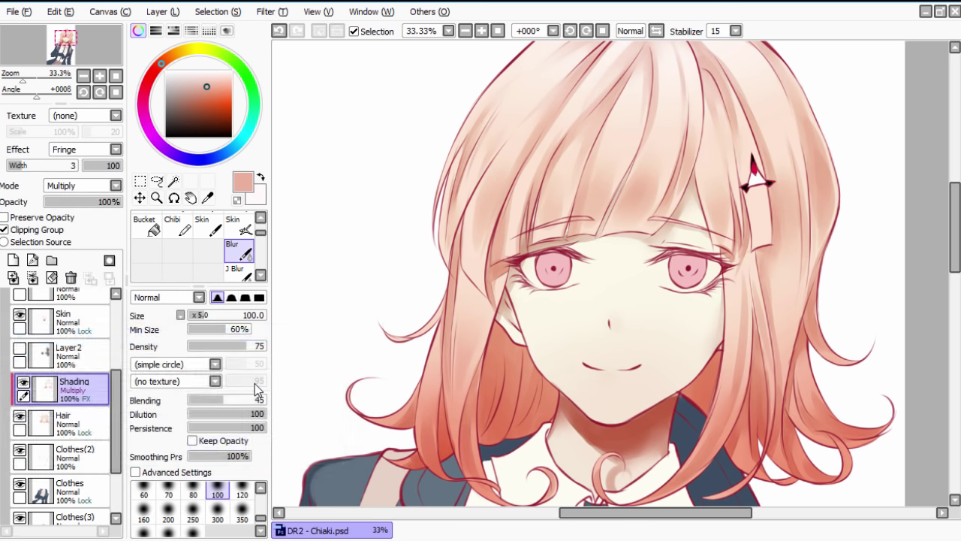
Step: Add a new layer above the Shading layer, clip it to the hair and set its blending mode to Multiply
scroll(562, 231, down, 1)
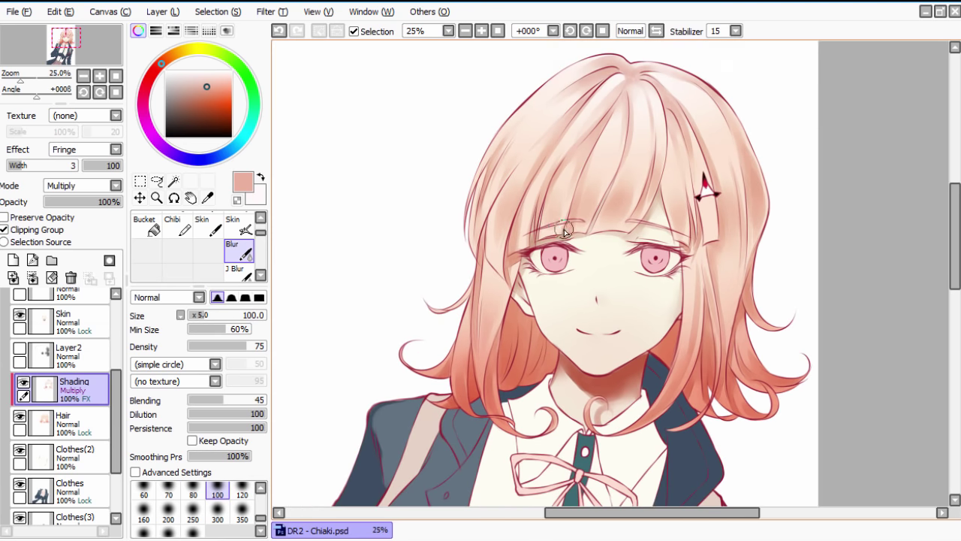
drag(571, 438, 574, 458)
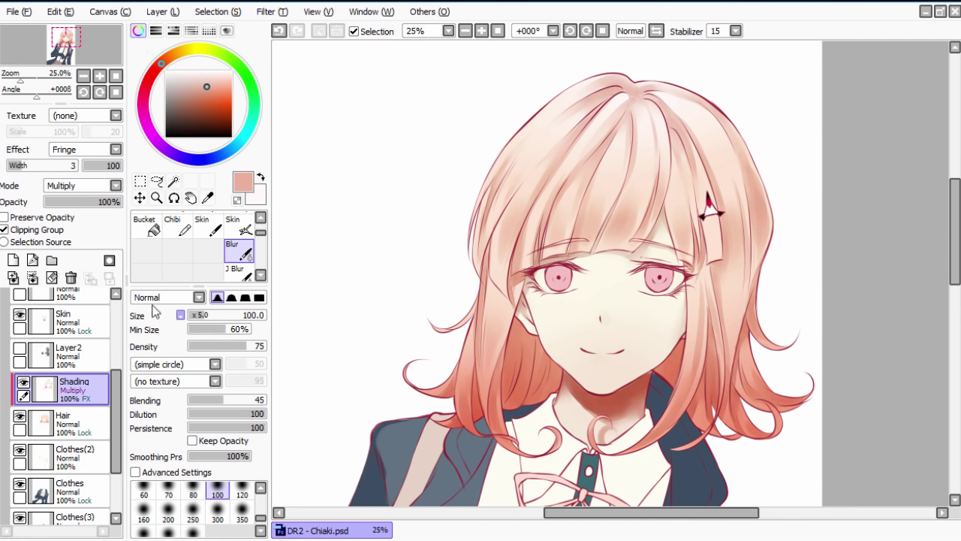
click(13, 260)
click(36, 230)
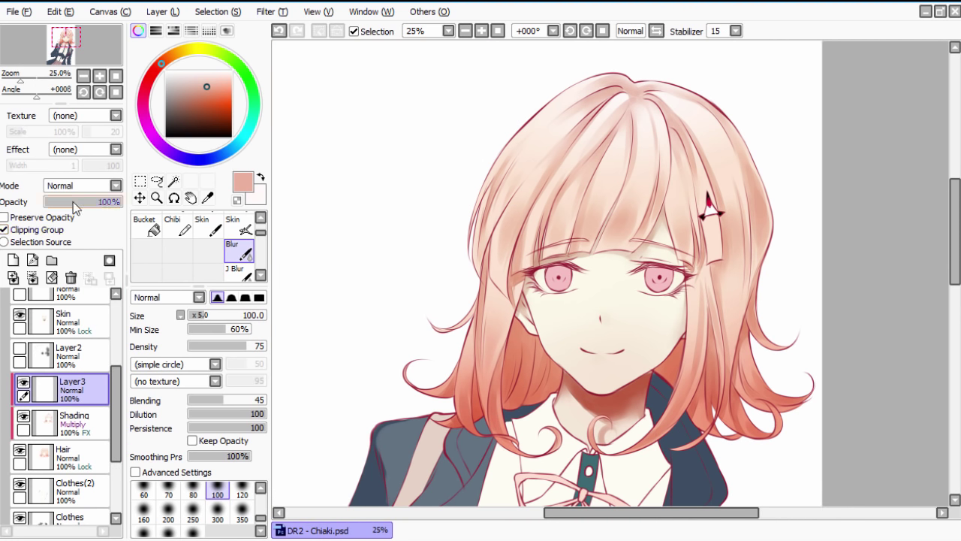
click(81, 185)
click(64, 198)
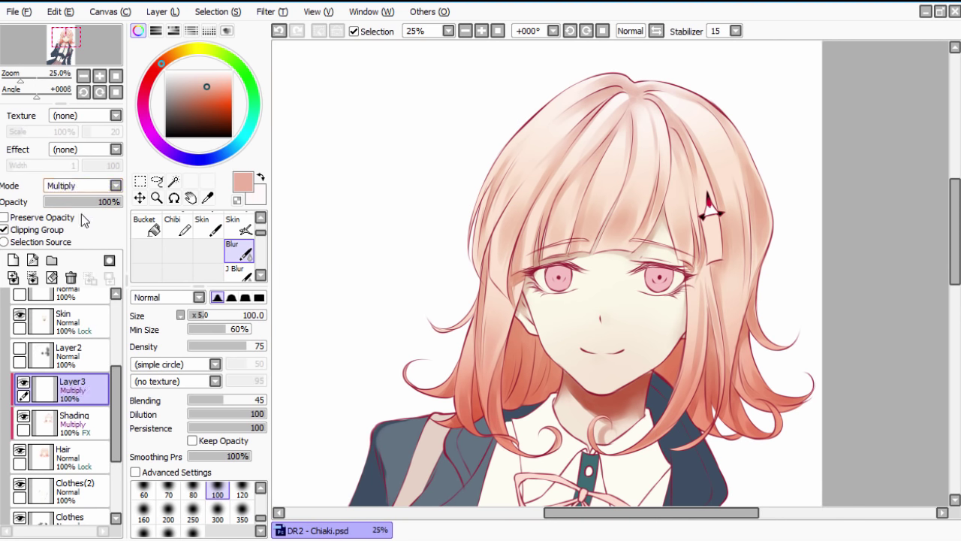
Step: Paint darker shadow strokes with the Brush on the inner hair behind the jaw, using a canvas-only view
drag(261, 238, 261, 222)
click(208, 223)
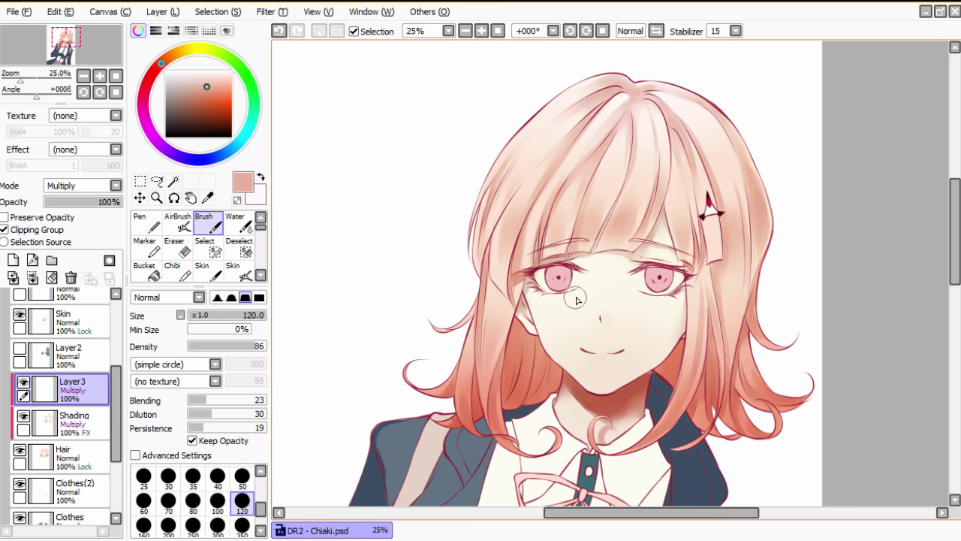
key(Tab)
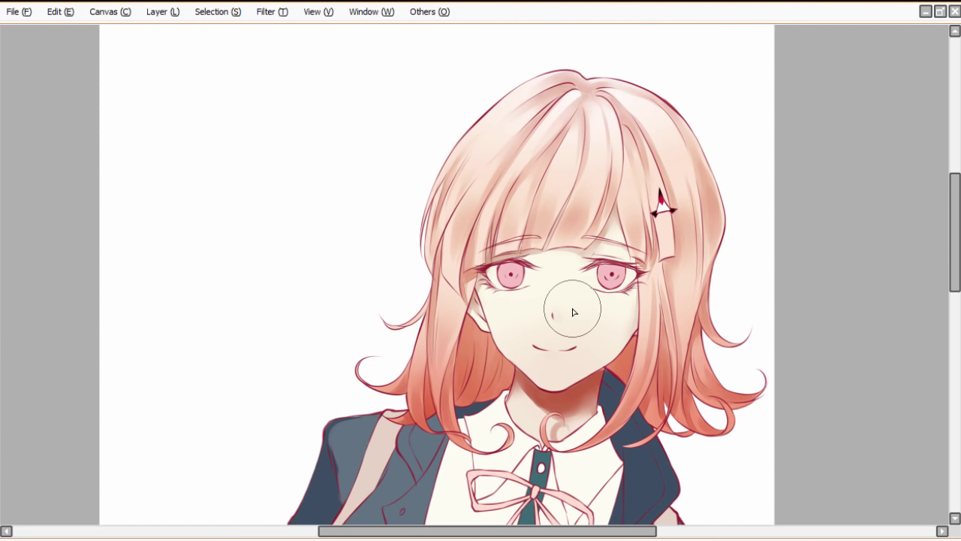
drag(568, 202, 549, 243)
drag(495, 336, 486, 391)
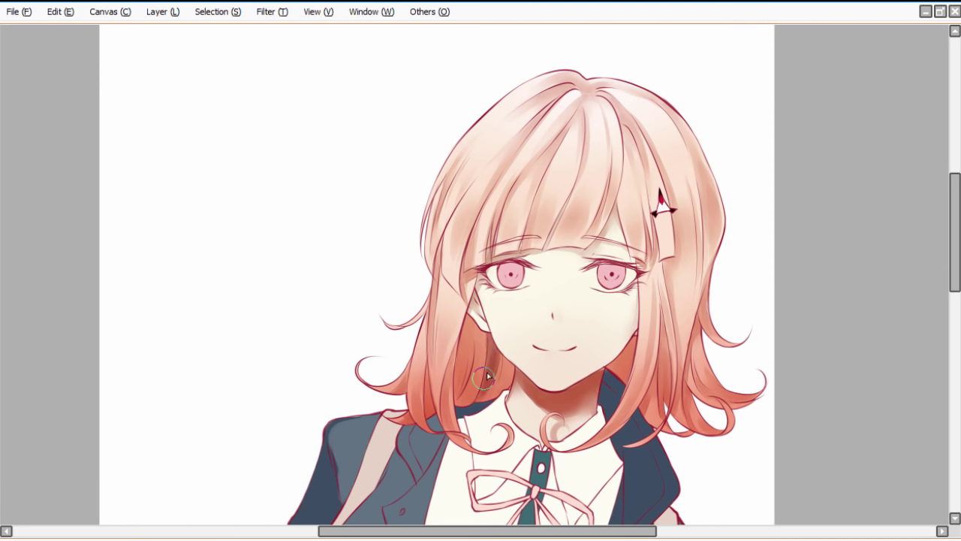
Step: Extend the darker shadows along the side locks, the crown, the fringe and the hair around the hairclip
drag(472, 310, 459, 368)
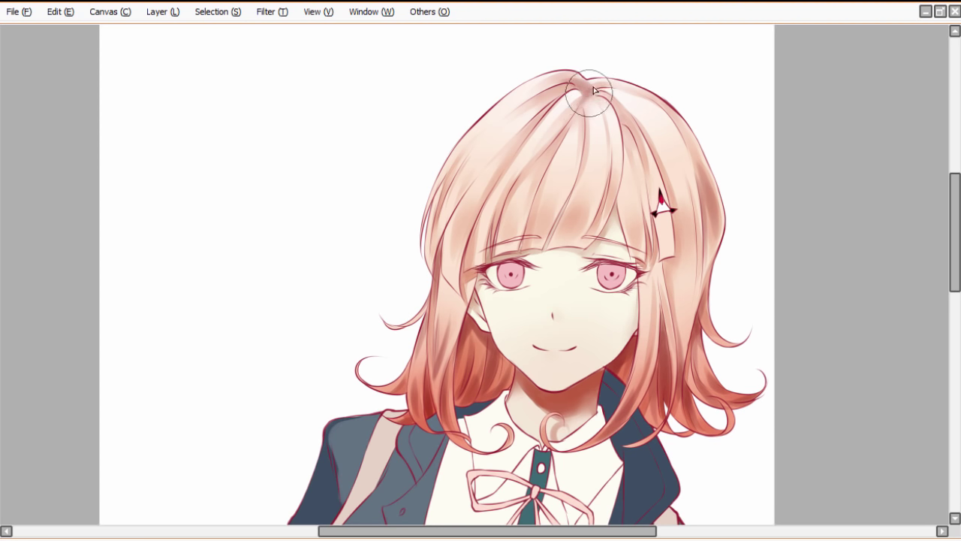
drag(488, 215, 526, 219)
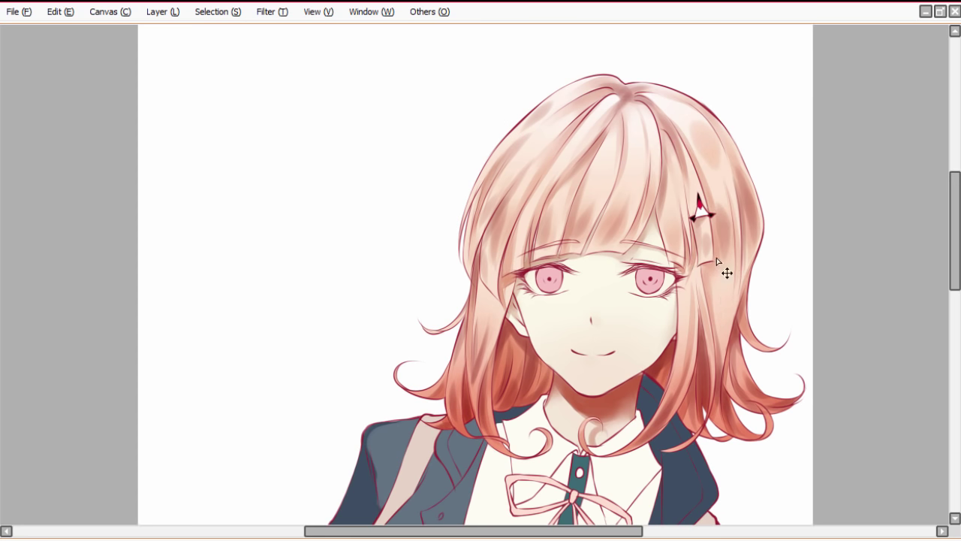
key(h)
key(h)
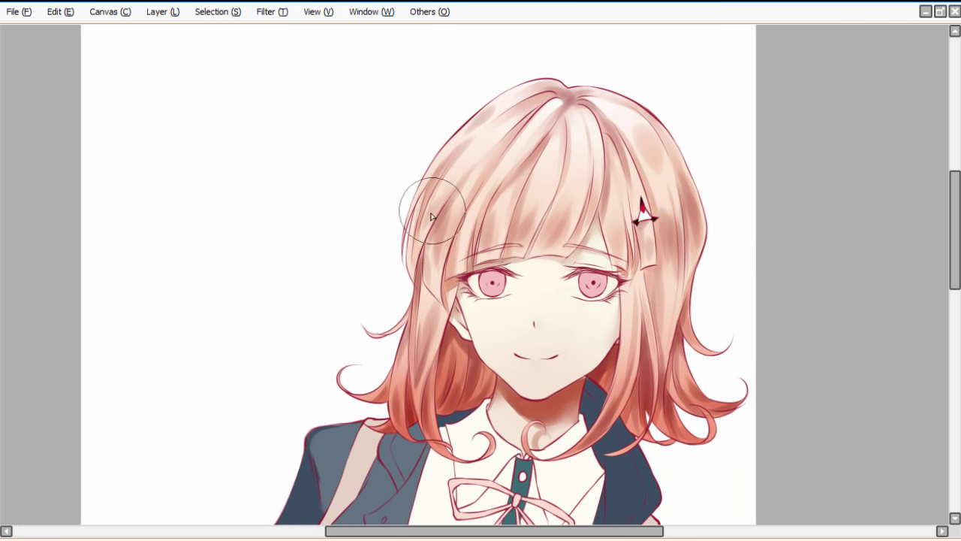